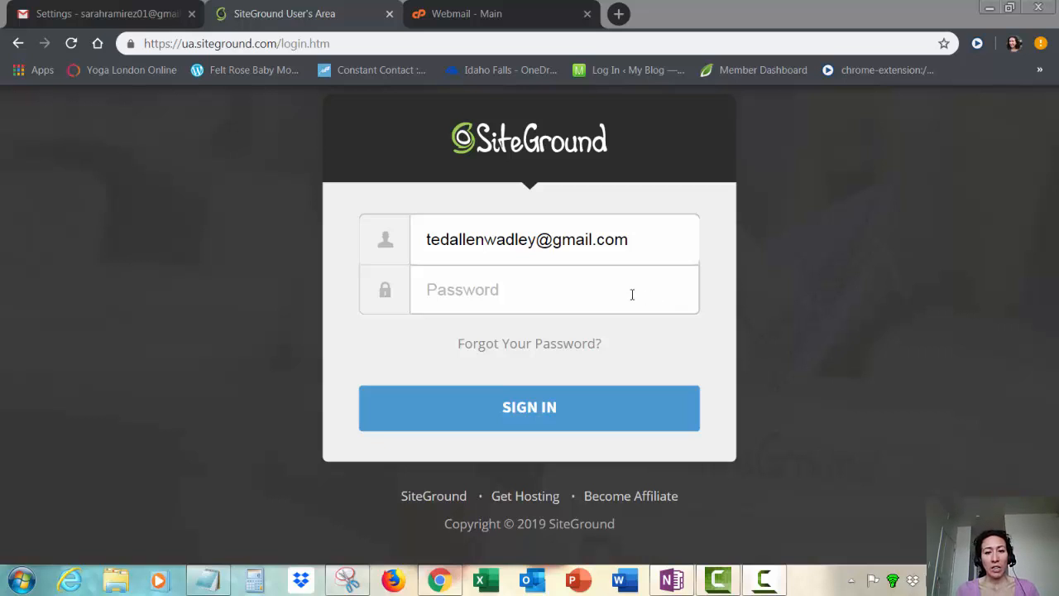
# - Sign in to the SiteGround User Area and open Manage Account for flipandtwistidahofalls.com
pyautogui.click(632, 294)
pyautogui.write('•••••')
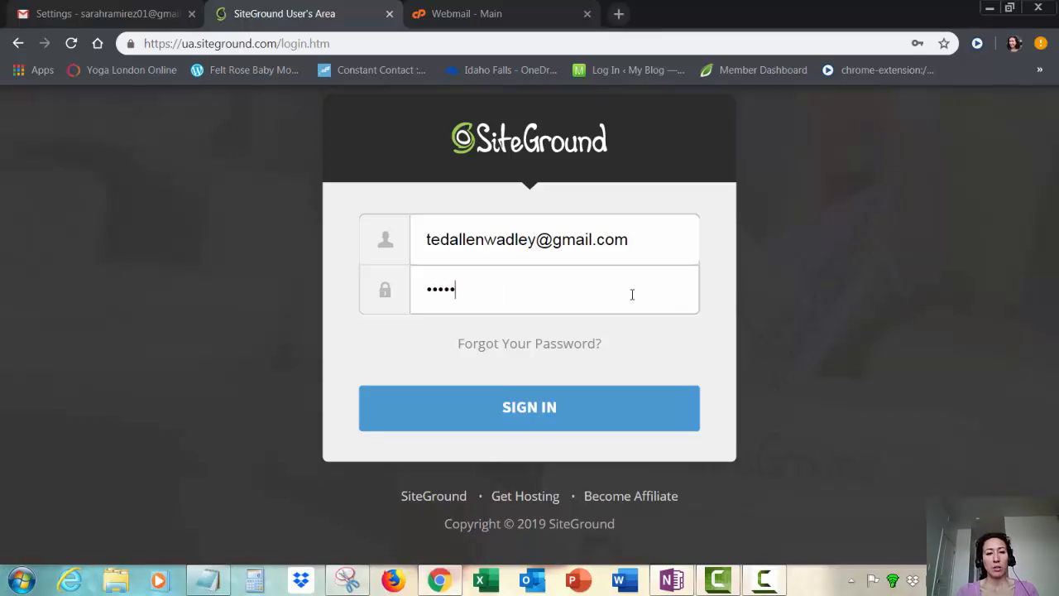
pyautogui.write('••••••')
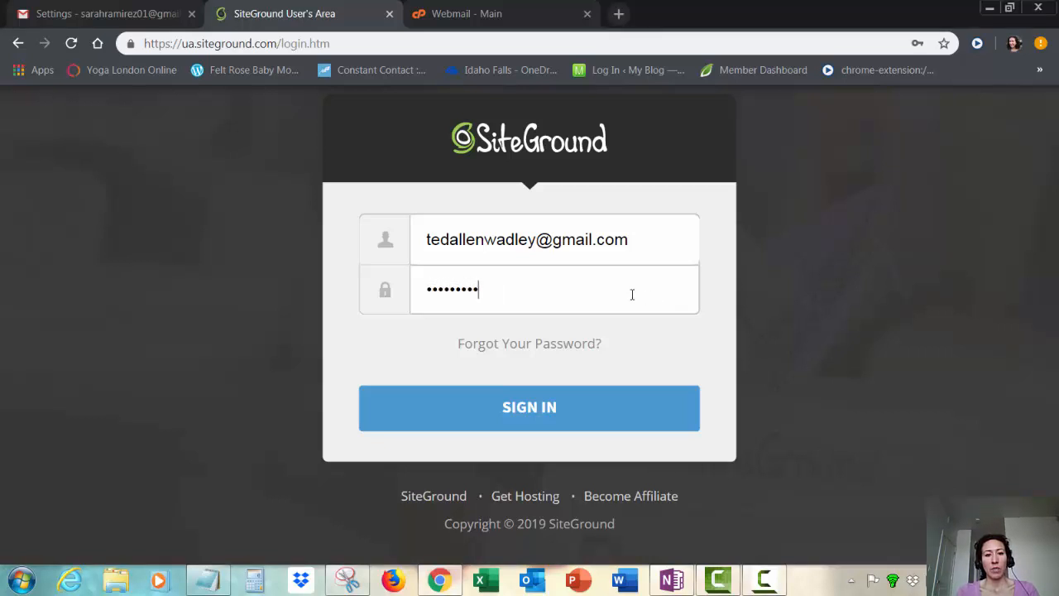
pyautogui.write('•••')
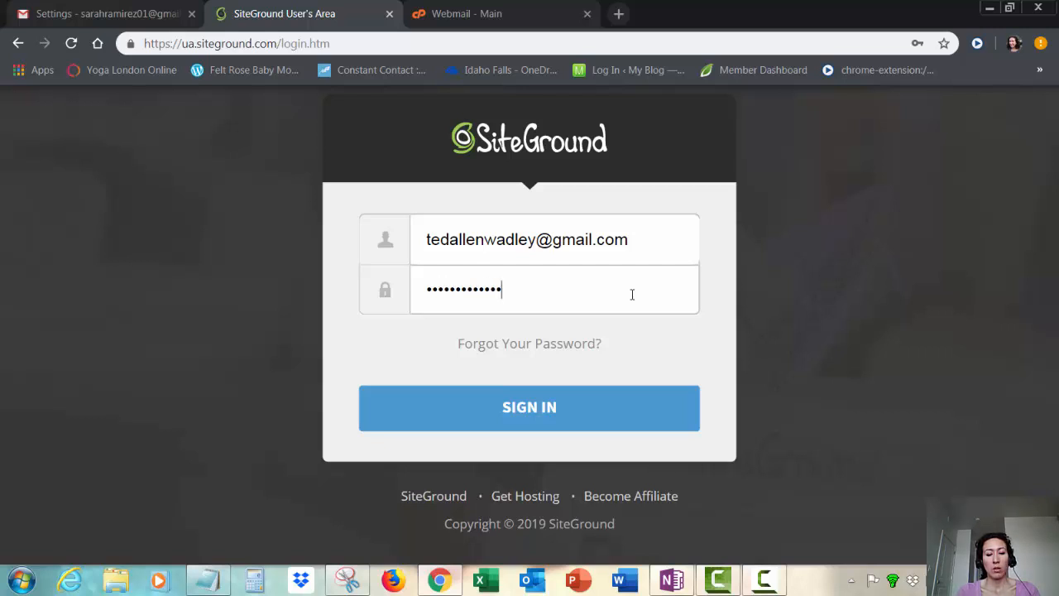
pyautogui.press('Return')
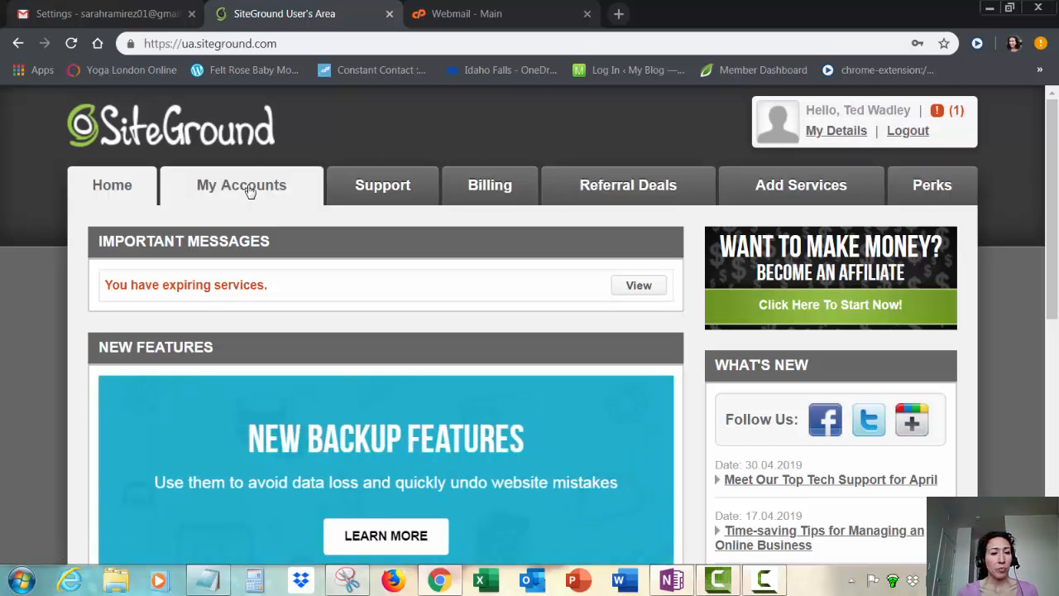
pyautogui.click(246, 190)
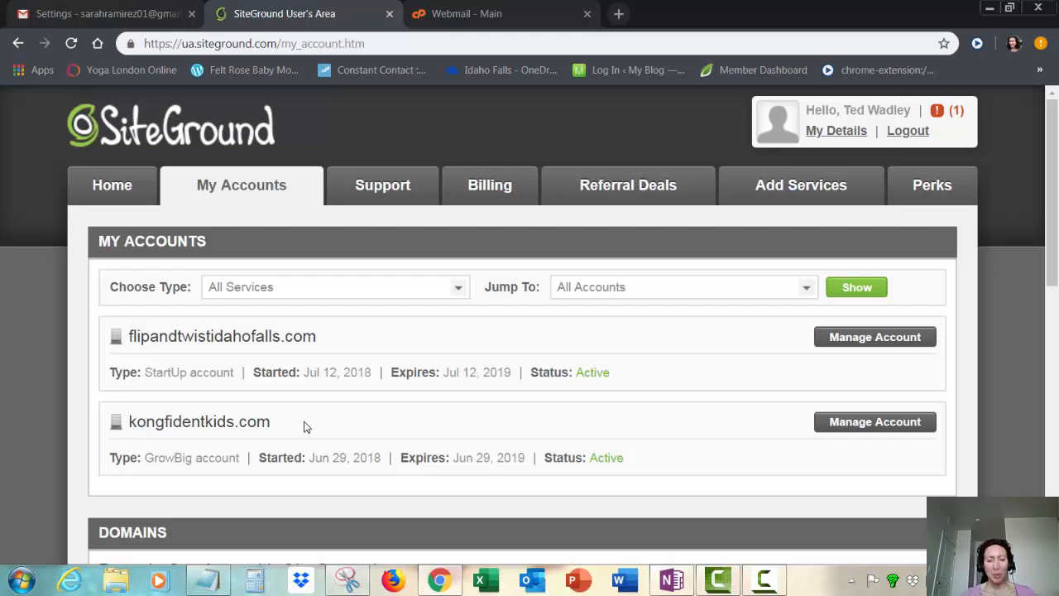
pyautogui.click(873, 346)
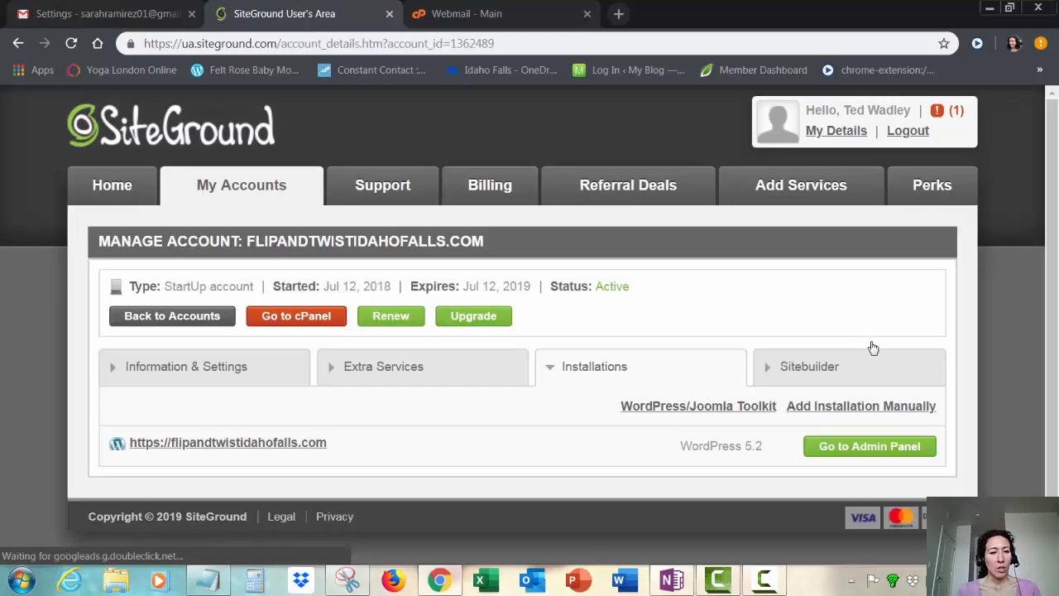
# - Go to cPanel, collapse the Domains section, and open Email Accounts
pyautogui.click(311, 323)
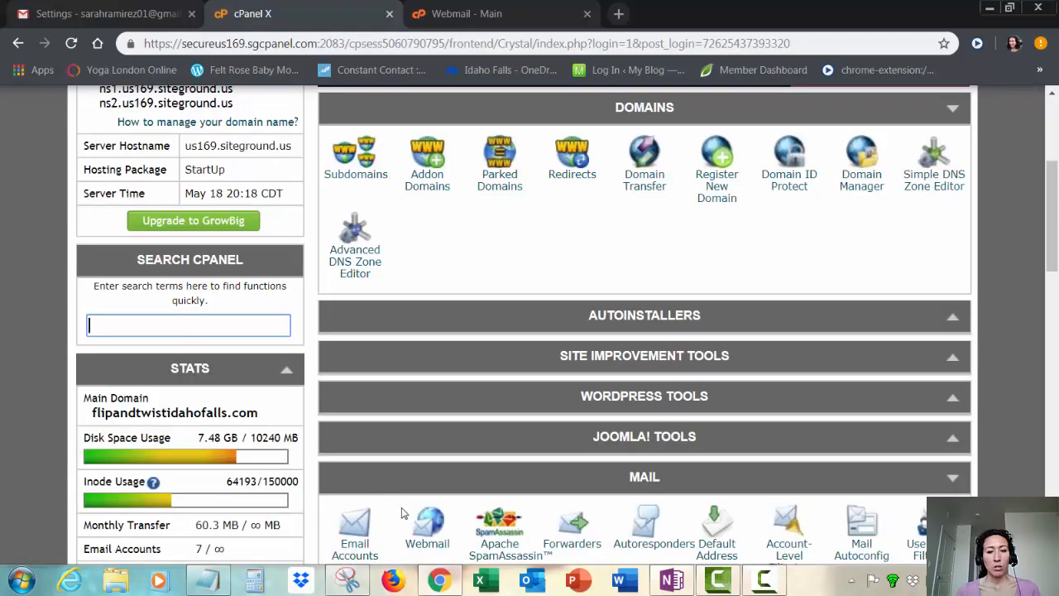
pyautogui.moveTo(1053, 188); pyautogui.dragTo(1053, 190)
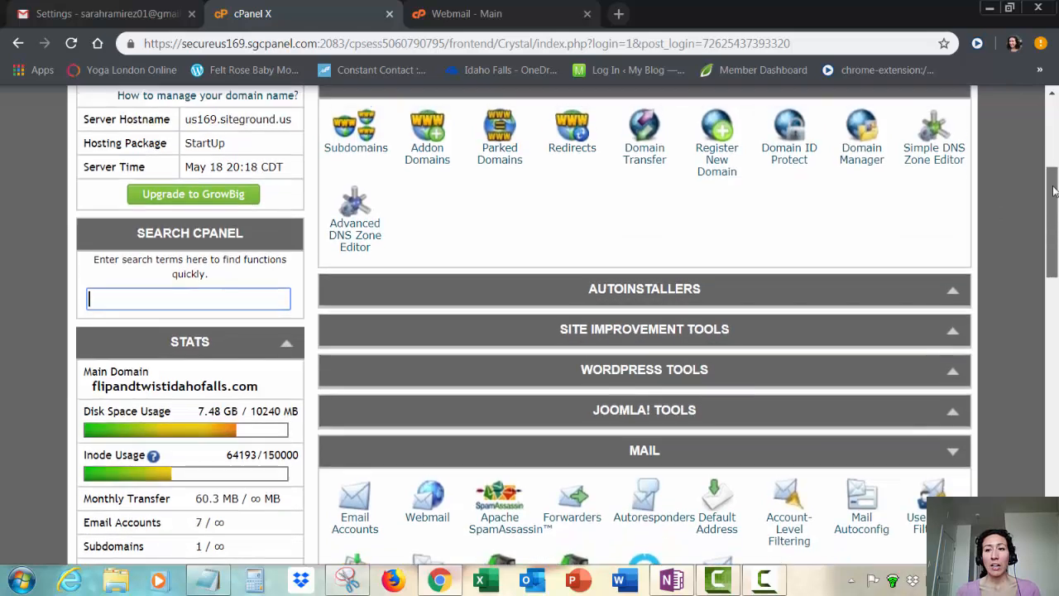
pyautogui.scroll(2, 1053, 190)
pyautogui.click(955, 242)
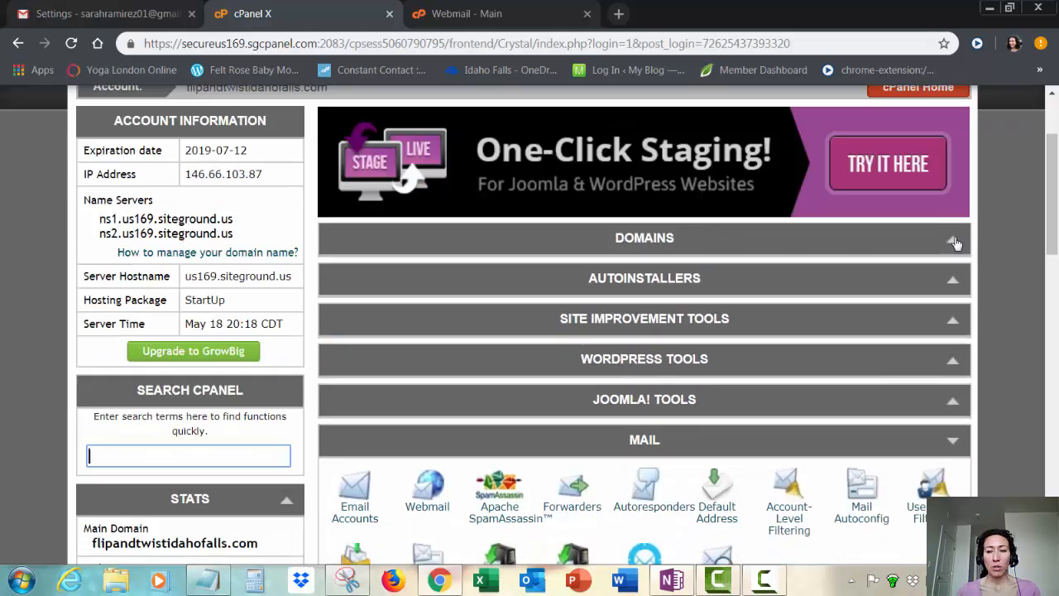
pyautogui.scroll(-2, 910, 215)
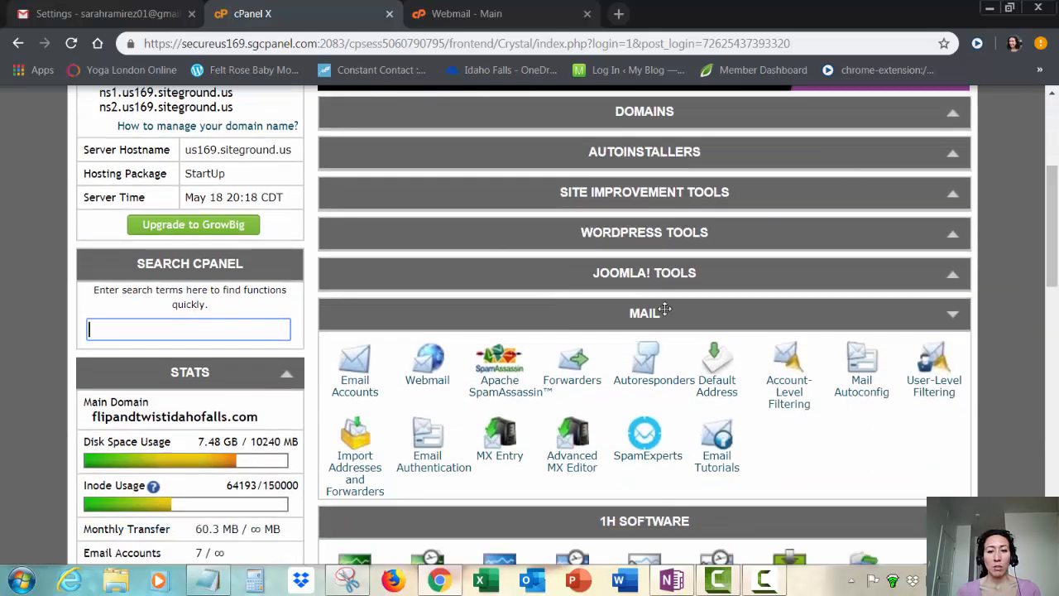
pyautogui.click(355, 385)
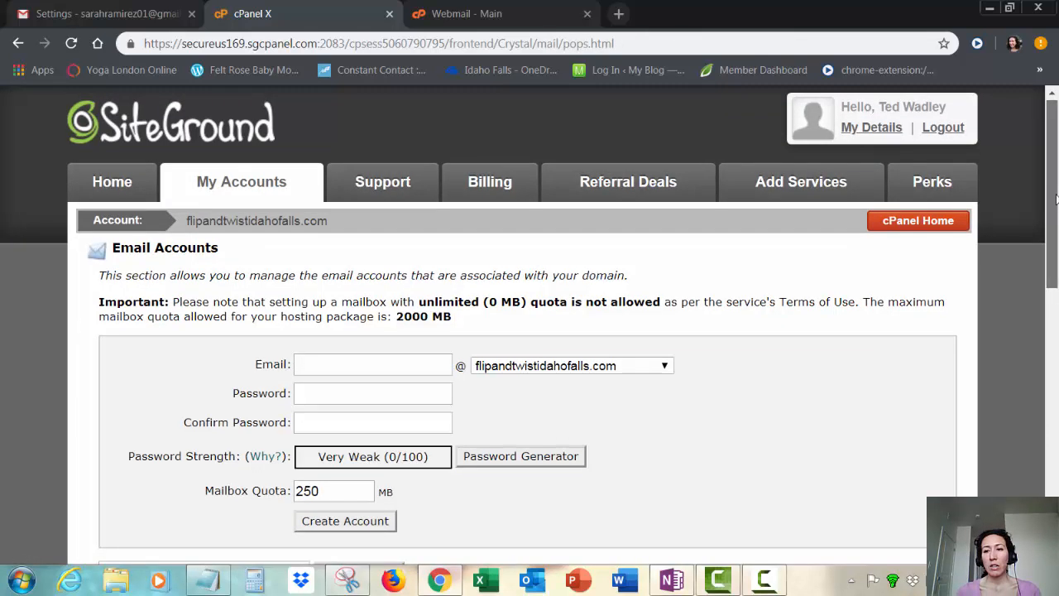
# - Open the Configure Email Client page for the info@ mailbox
pyautogui.moveTo(1050, 160); pyautogui.dragTo(1056, 270)
pyautogui.scroll(-2, 1055, 273)
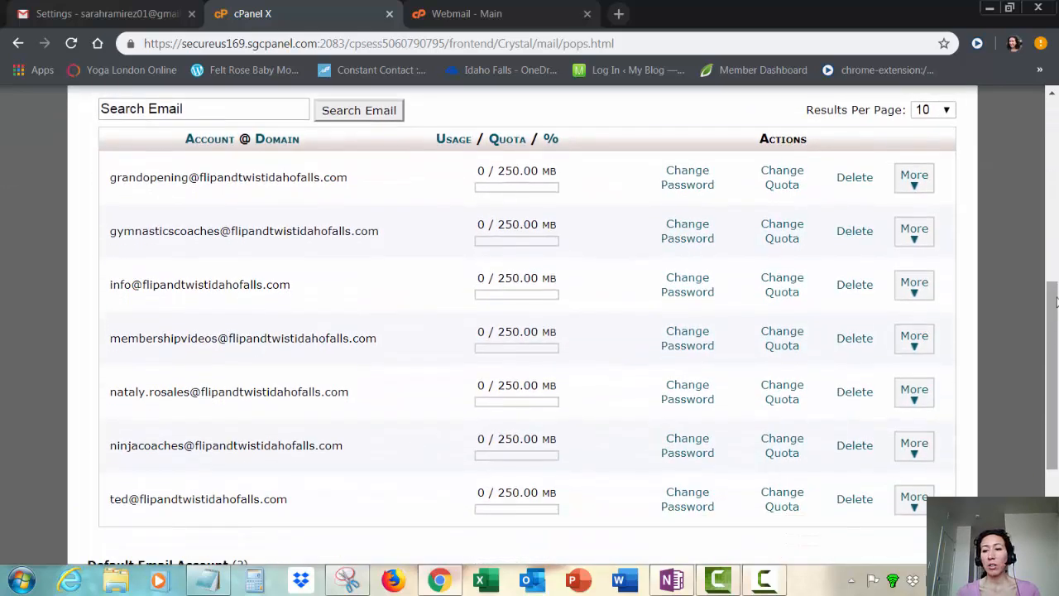
pyautogui.scroll(-1, 1054, 298)
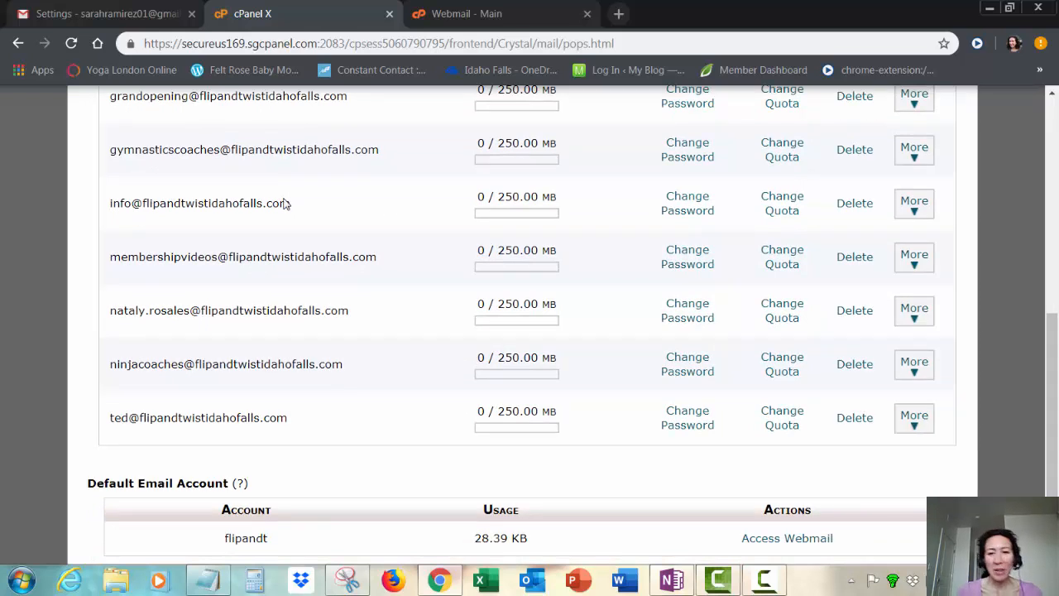
pyautogui.click(911, 204)
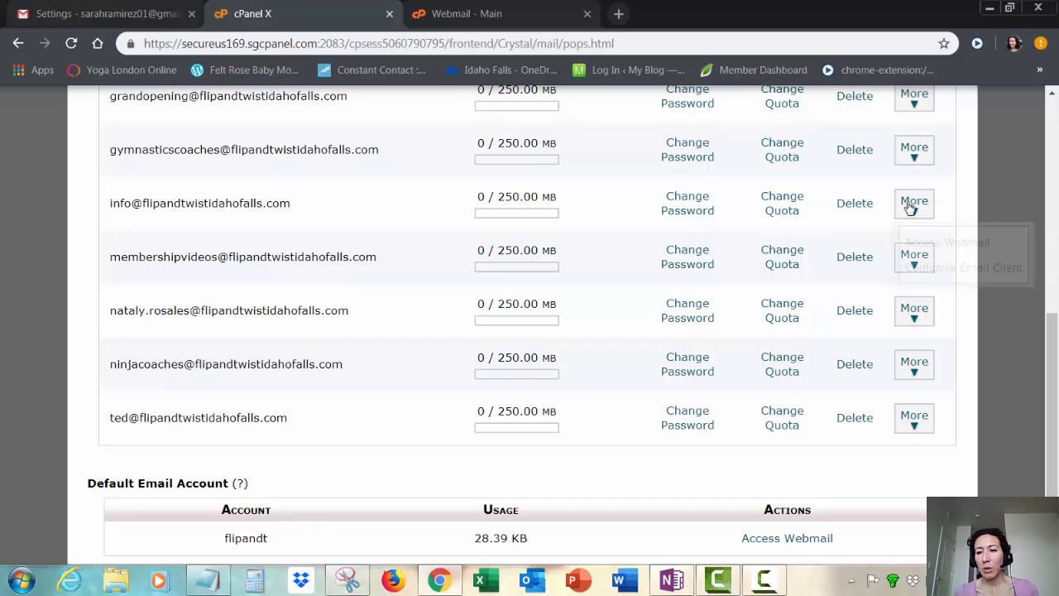
pyautogui.click(923, 271)
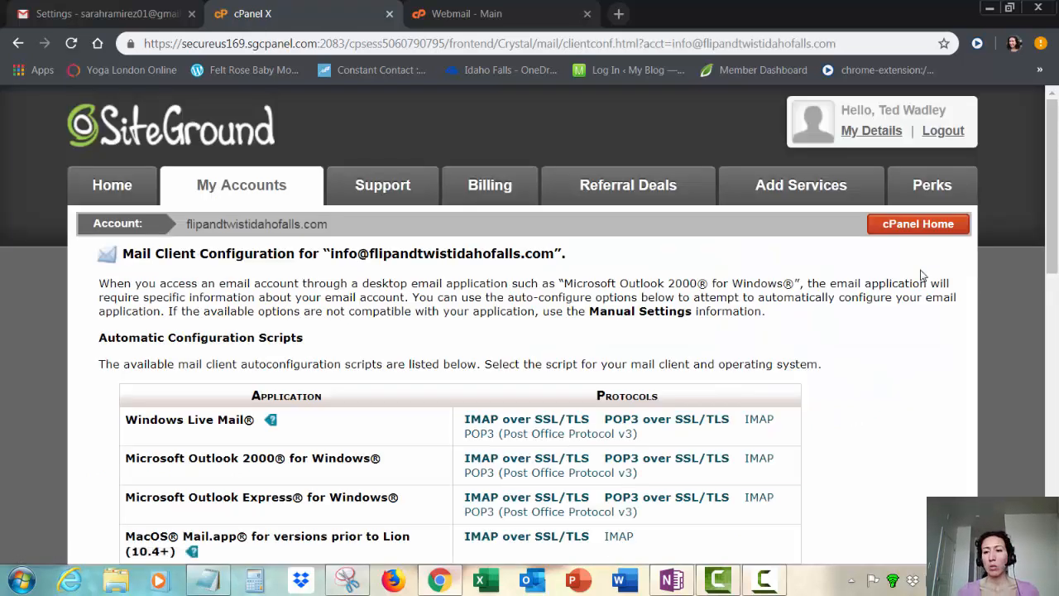
# - Review the secure manual settings (POP3 995, SMTP 465), dismiss the Windows warning, and return to Gmail
pyautogui.moveTo(1055, 161); pyautogui.dragTo(1058, 361)
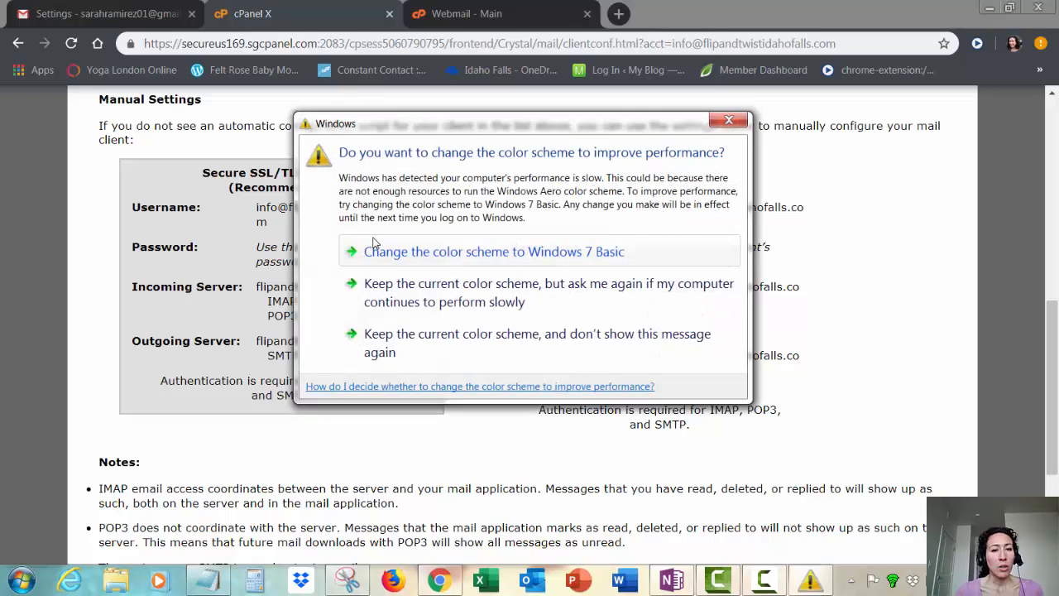
pyautogui.click(728, 120)
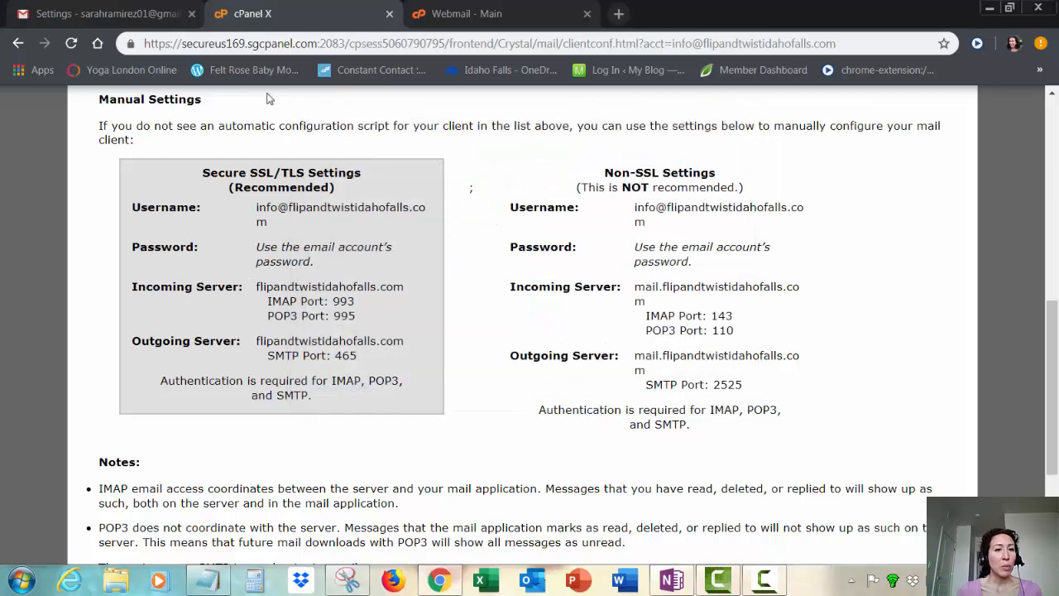
pyautogui.click(116, 13)
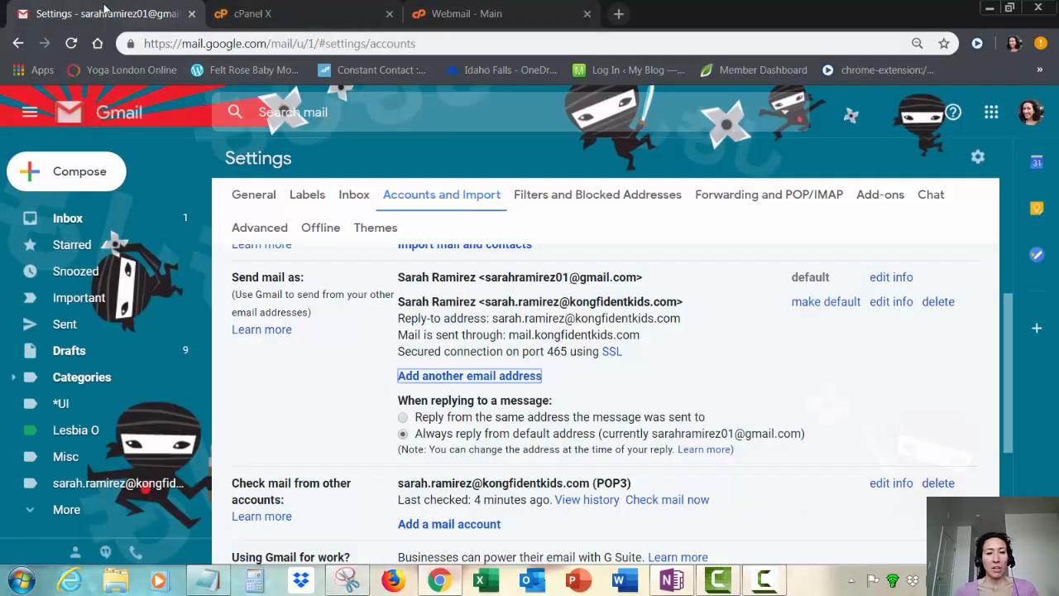
# - From the inbox, open Settings > Accounts and Import and start adding another send-as address
pyautogui.click(77, 217)
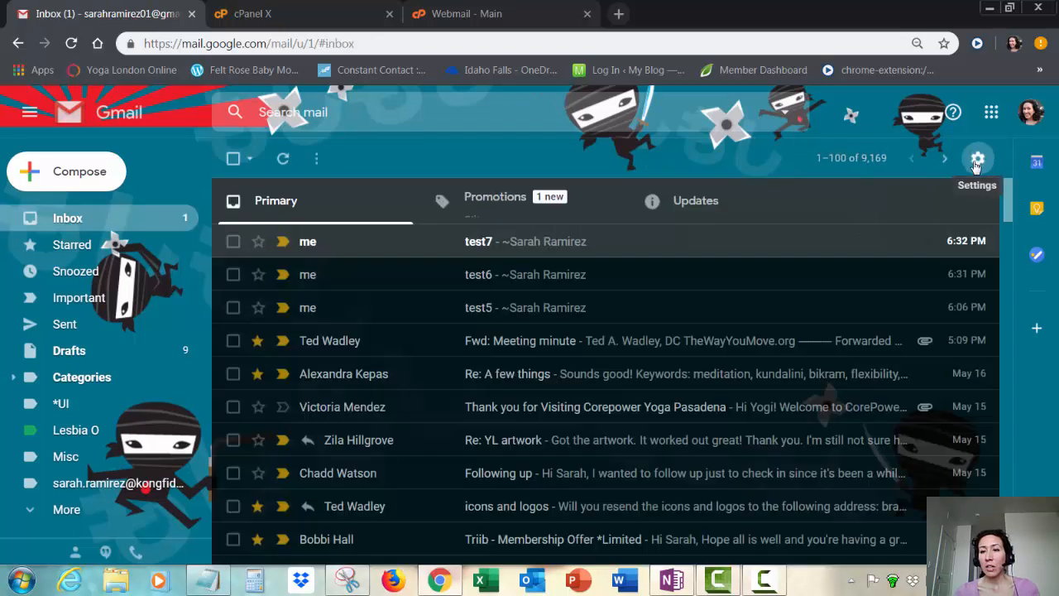
pyautogui.click(976, 163)
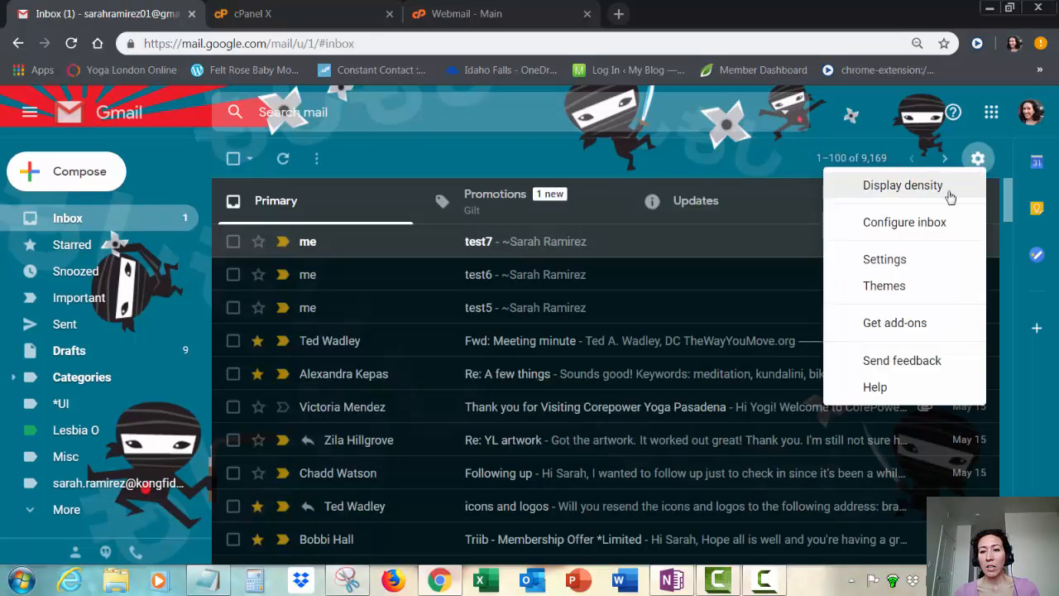
pyautogui.click(899, 269)
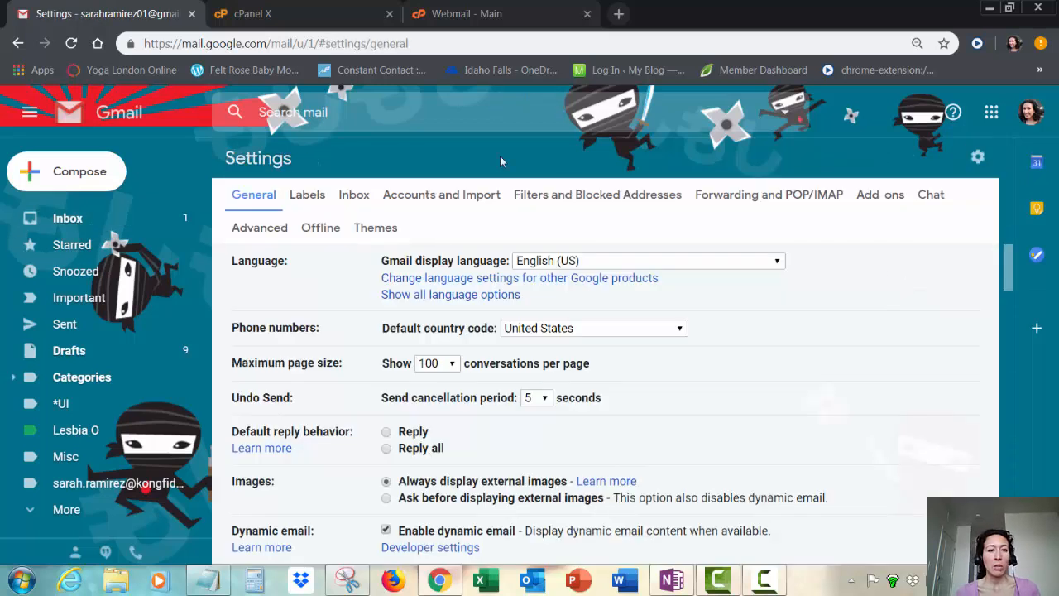
pyautogui.click(456, 201)
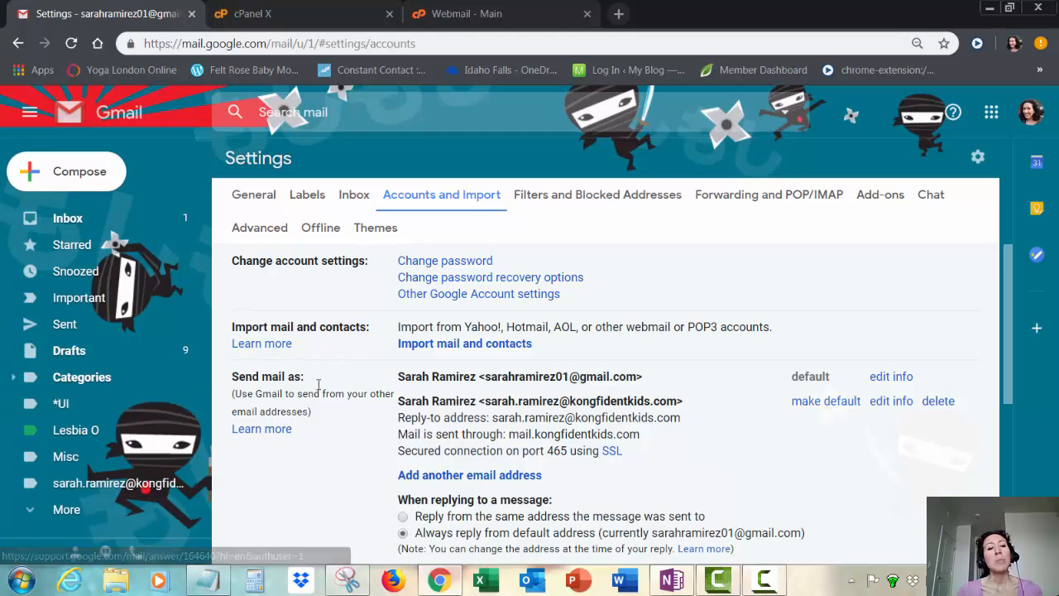
pyautogui.click(470, 478)
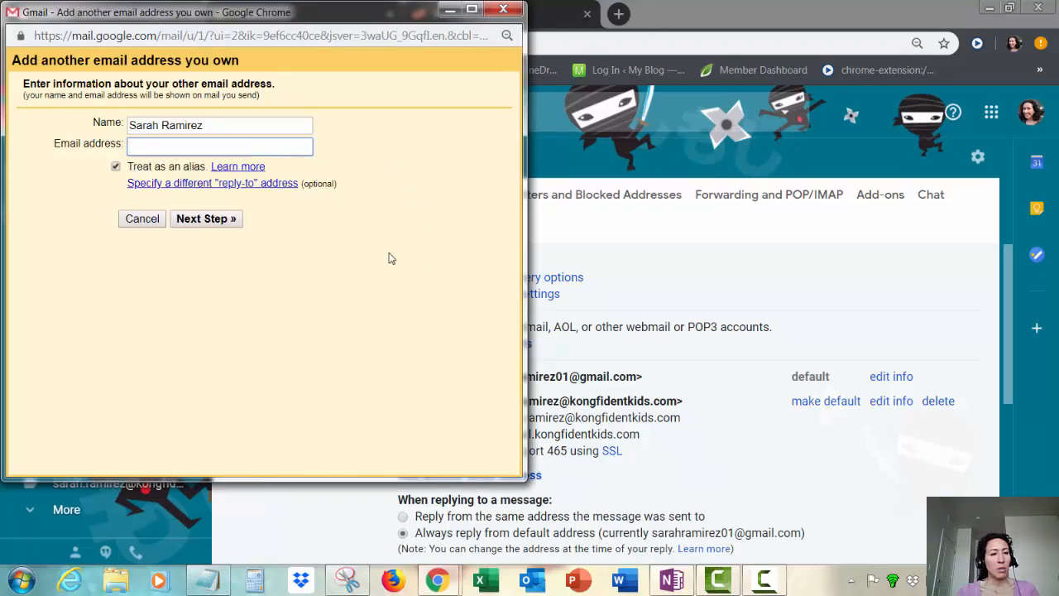
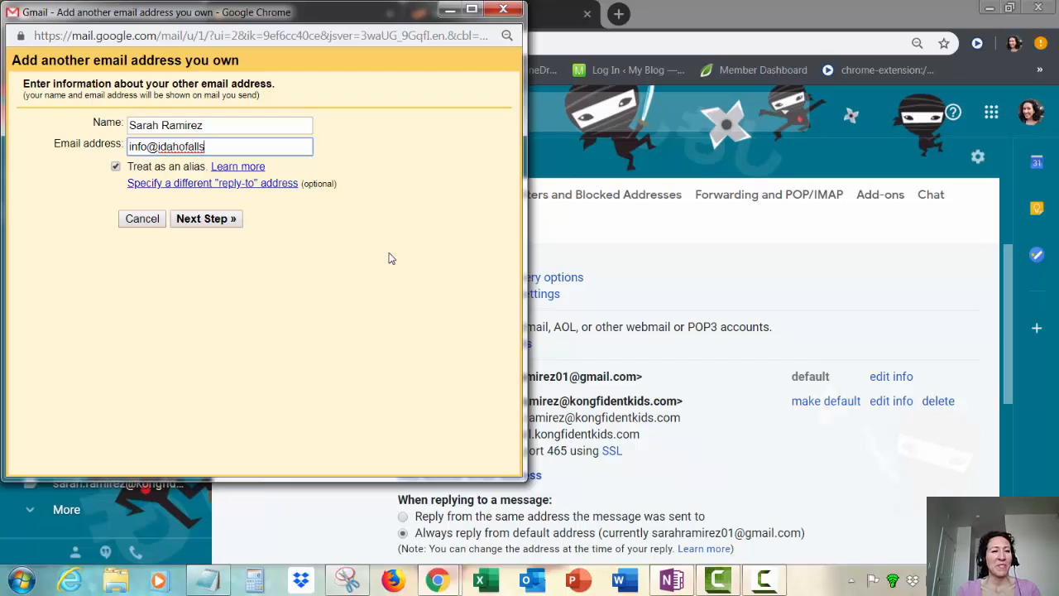
pyautogui.press('Left')
pyautogui.press('Left')
pyautogui.press('Left')
pyautogui.press('Left')
pyautogui.press('Left')
pyautogui.press('Left')
pyautogui.press('Left')
pyautogui.press('Left')
pyautogui.press('Left')
pyautogui.press('Left')
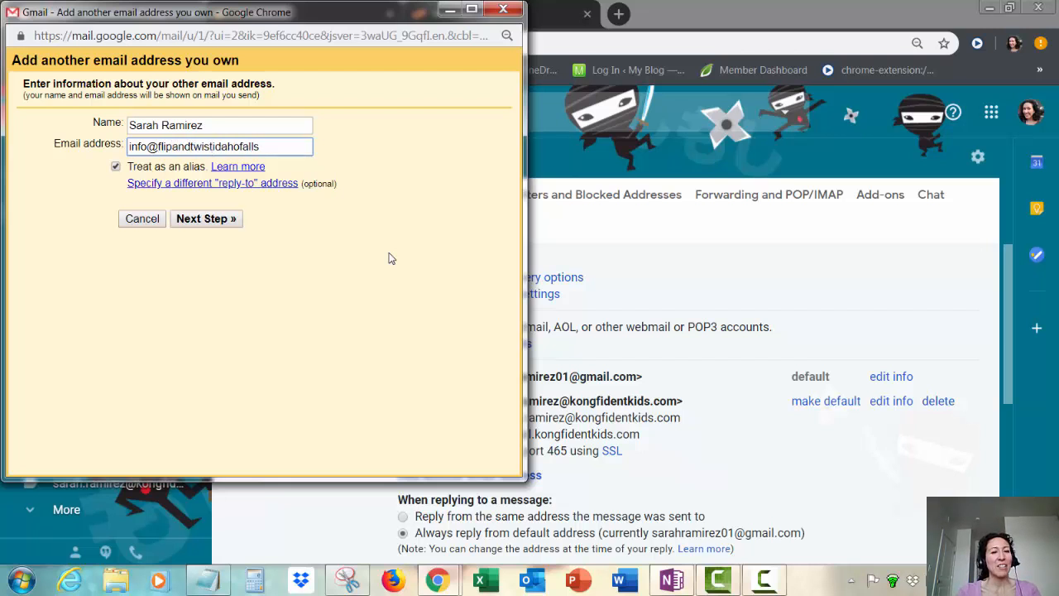
pyautogui.press('End')
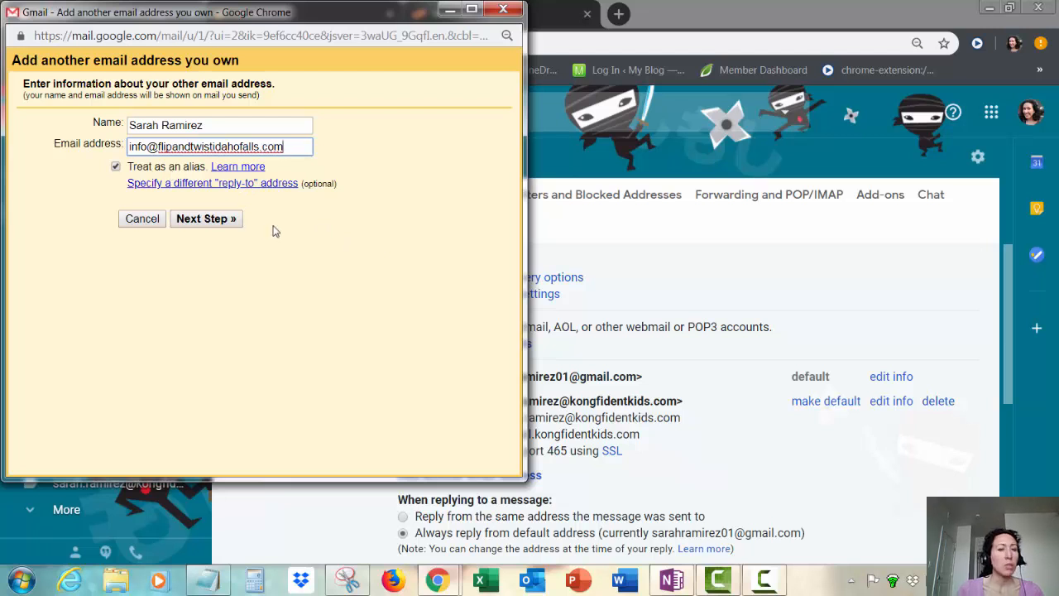
pyautogui.click(220, 220)
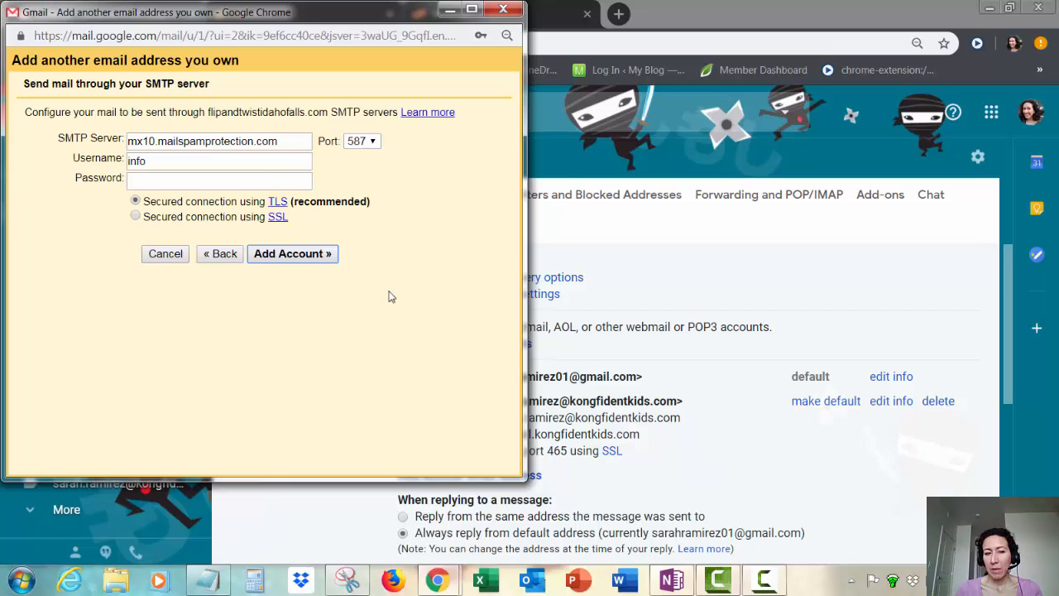
# - Bring up the OneNote notes showing the secure settings: SMTP port 465, POP3 port 995
pyautogui.click(680, 582)
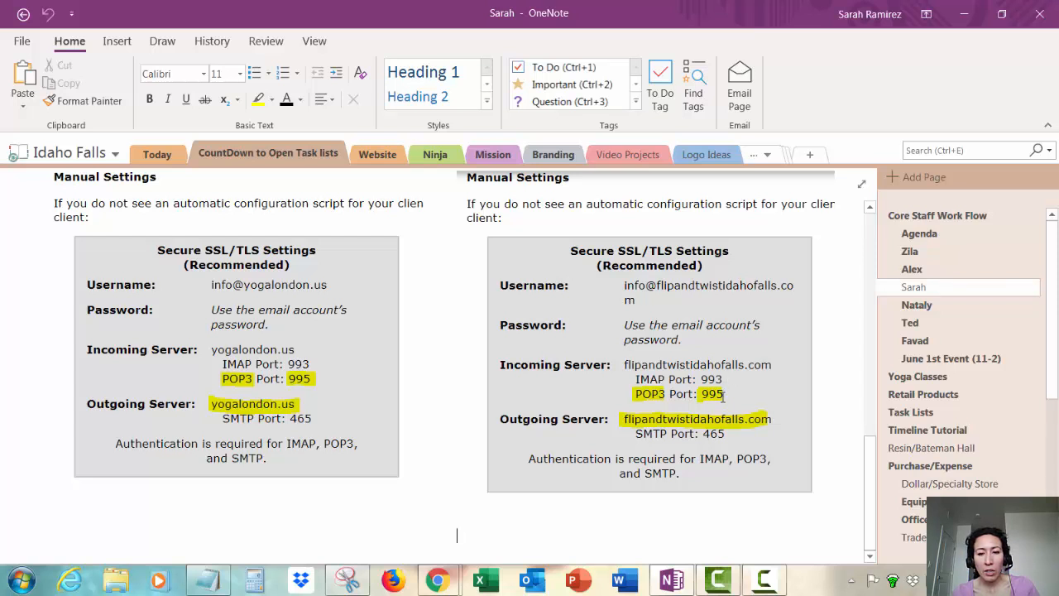
# - Check the flipandtwistidahofalls.com settings screenshot in OneNote, then return to the Gmail window
pyautogui.click(768, 364)
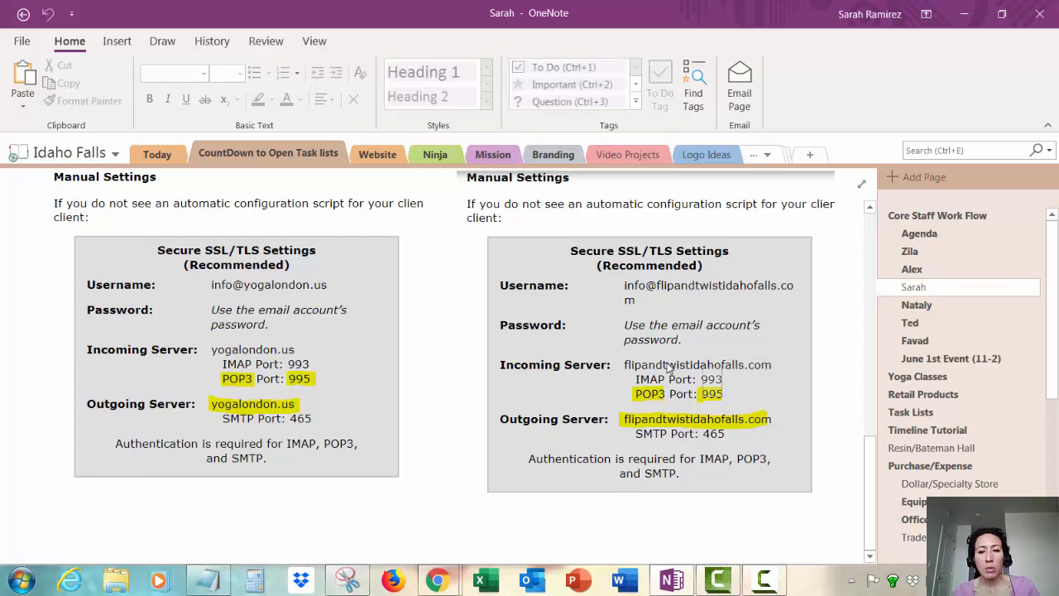
pyautogui.click(749, 366)
pyautogui.moveTo(437, 579)
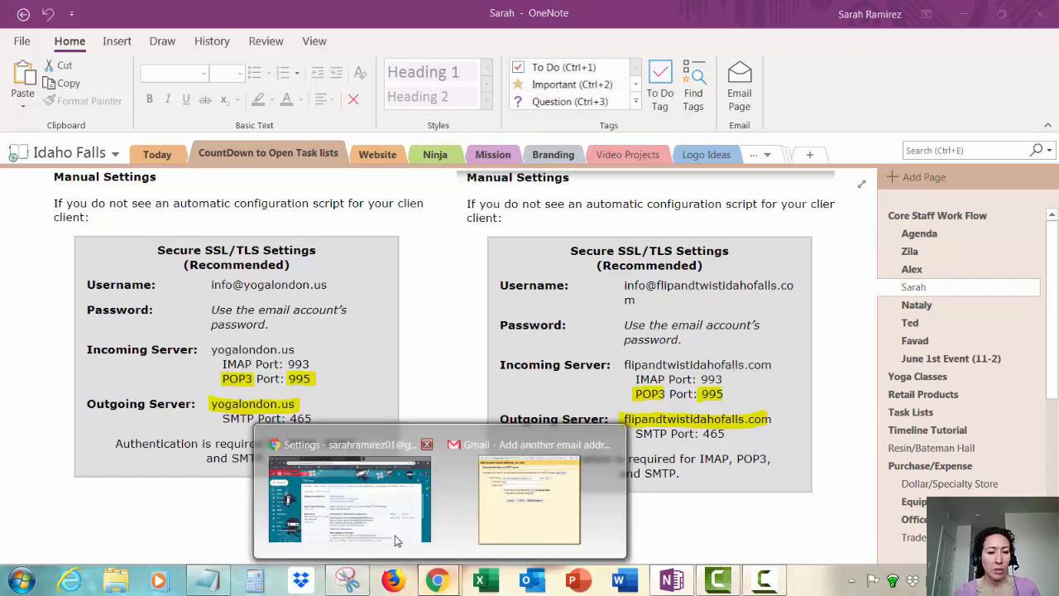
pyautogui.click(389, 496)
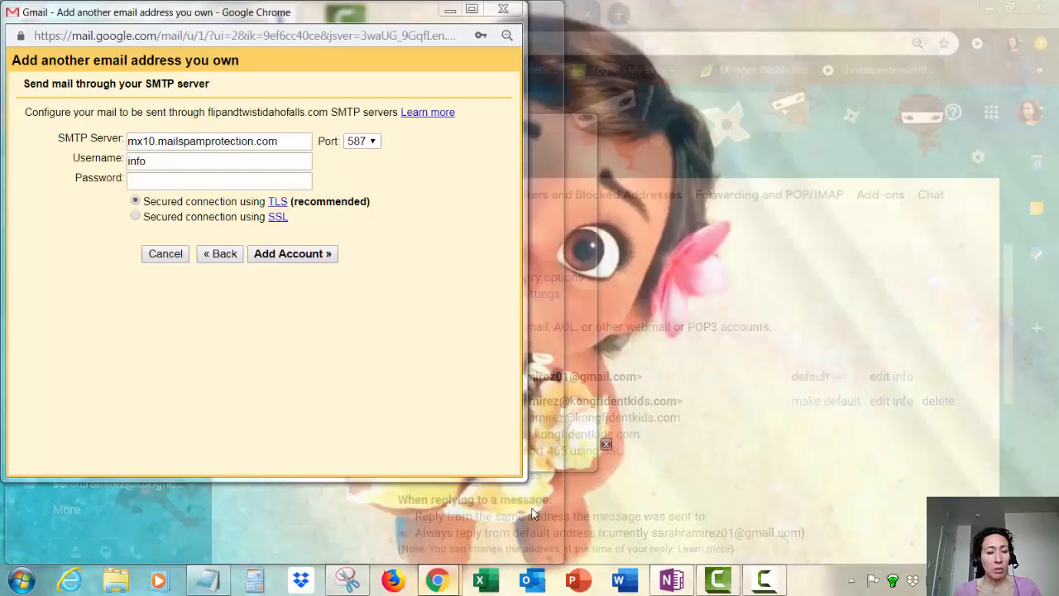
# - Replace the SMTP Server value with flipandtwistidahofalls.com
pyautogui.click(532, 513)
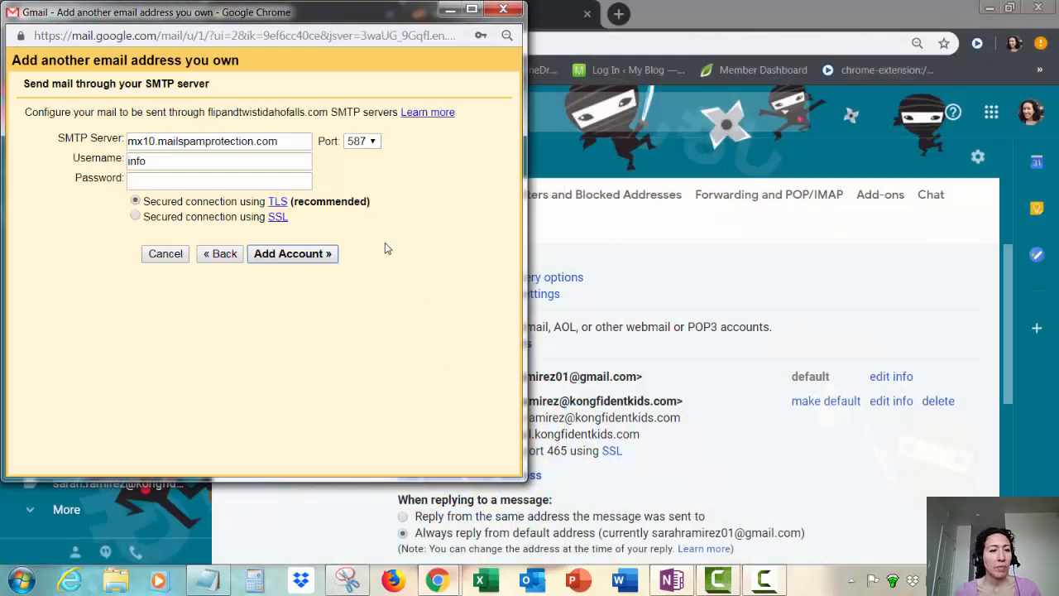
pyautogui.doubleClick(294, 141)
pyautogui.press('BackSpace')
pyautogui.press('BackSpace')
pyautogui.press('BackSpace')
pyautogui.press('BackSpace')
pyautogui.press('BackSpace')
pyautogui.press('BackSpace')
pyautogui.press('BackSpace')
pyautogui.press('BackSpace')
pyautogui.press('BackSpace')
pyautogui.press('BackSpace')
pyautogui.press('BackSpace')
pyautogui.press('BackSpace')
pyautogui.press('BackSpace')
pyautogui.press('BackSpace')
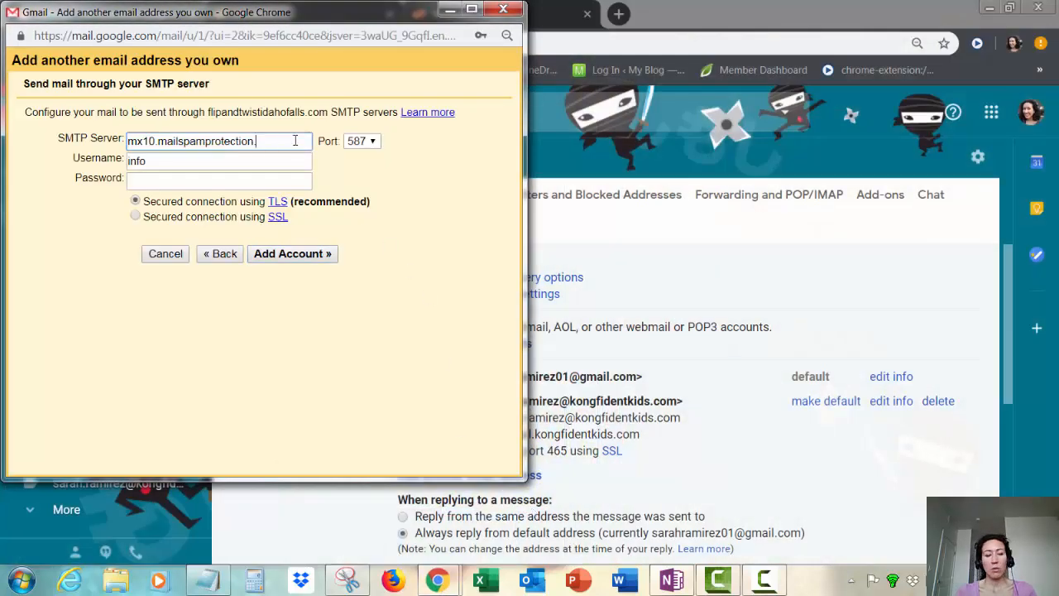
pyautogui.press('BackSpace')
pyautogui.press('BackSpace')
pyautogui.press('BackSpace')
pyautogui.press('BackSpace')
pyautogui.press('BackSpace')
pyautogui.press('BackSpace')
pyautogui.press('BackSpace')
pyautogui.press('BackSpace')
pyautogui.press('BackSpace')
pyautogui.press('BackSpace')
pyautogui.press('BackSpace')
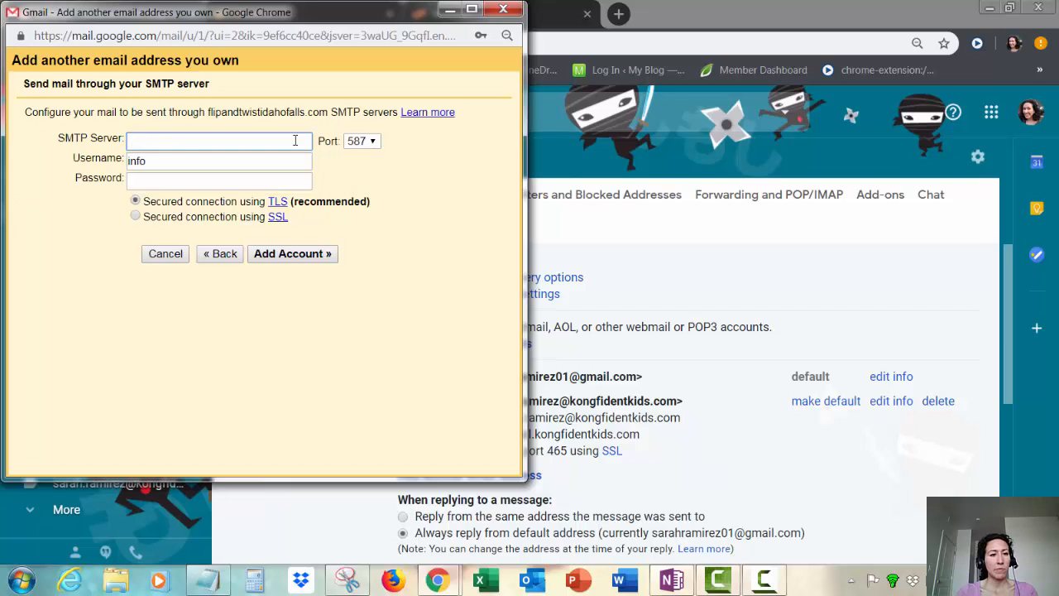
pyautogui.write('info')
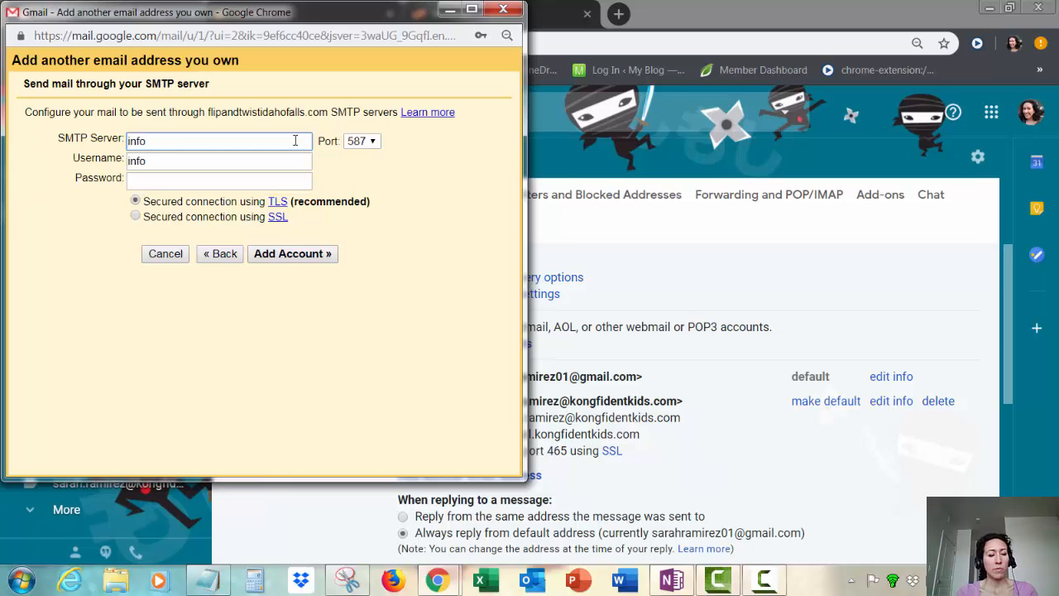
pyautogui.press('BackSpace')
pyautogui.press('BackSpace')
pyautogui.press('BackSpace')
pyautogui.press('BackSpace')
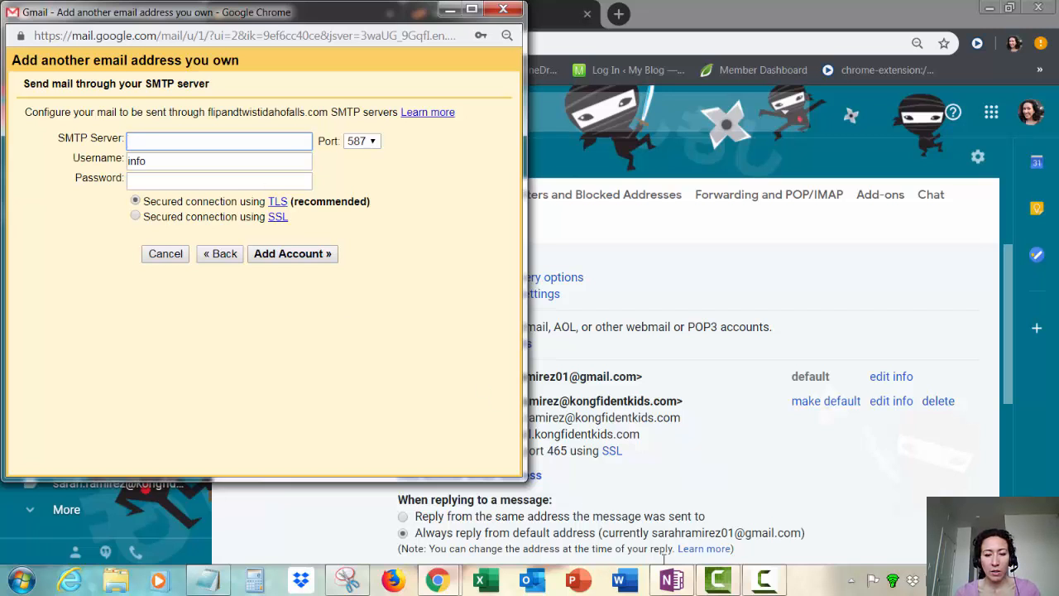
pyautogui.click(672, 581)
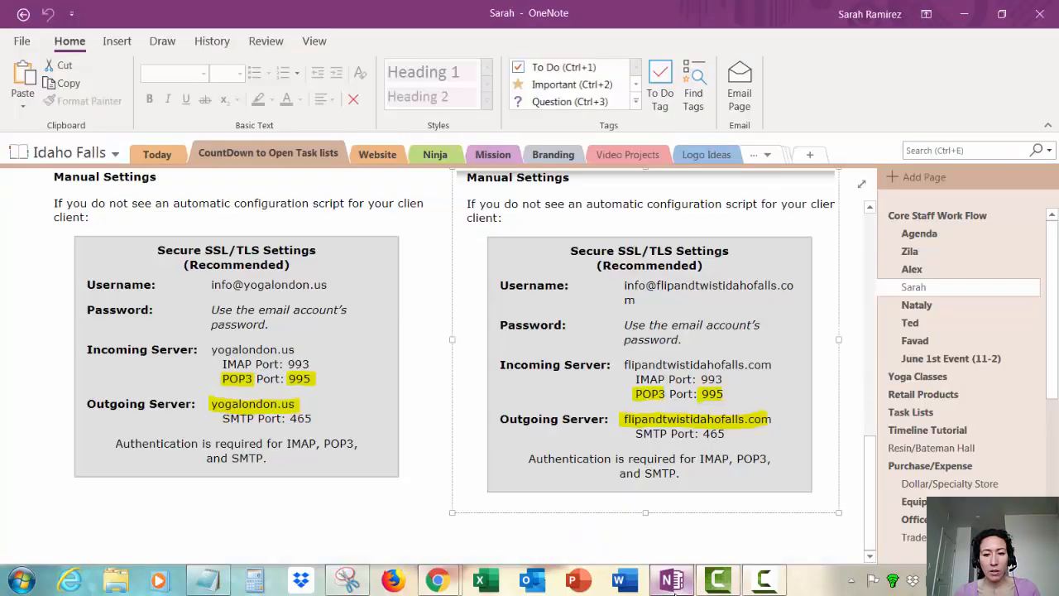
pyautogui.click(672, 581)
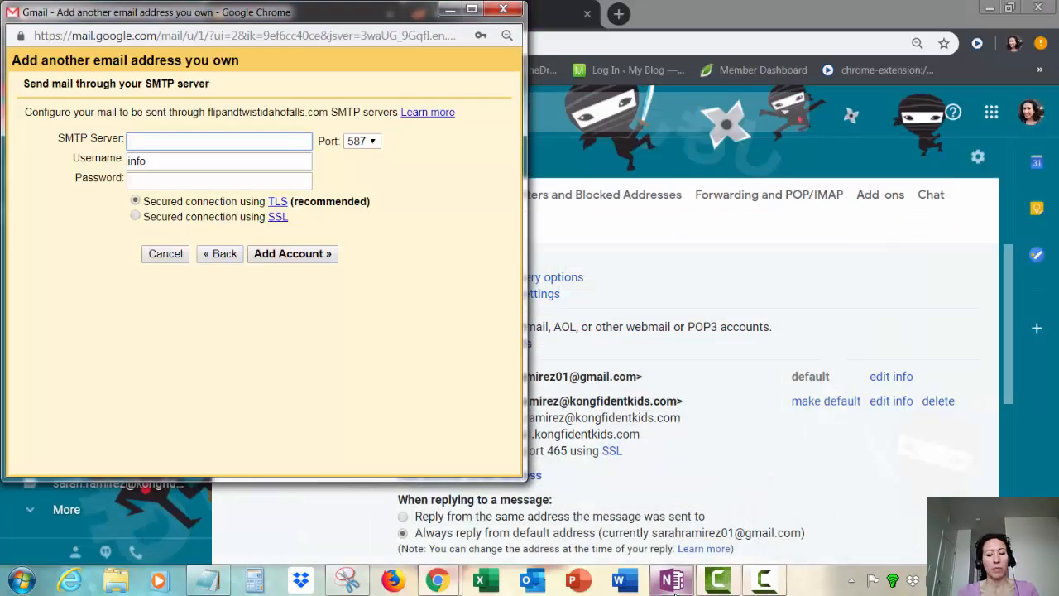
pyautogui.write('flipantwist')
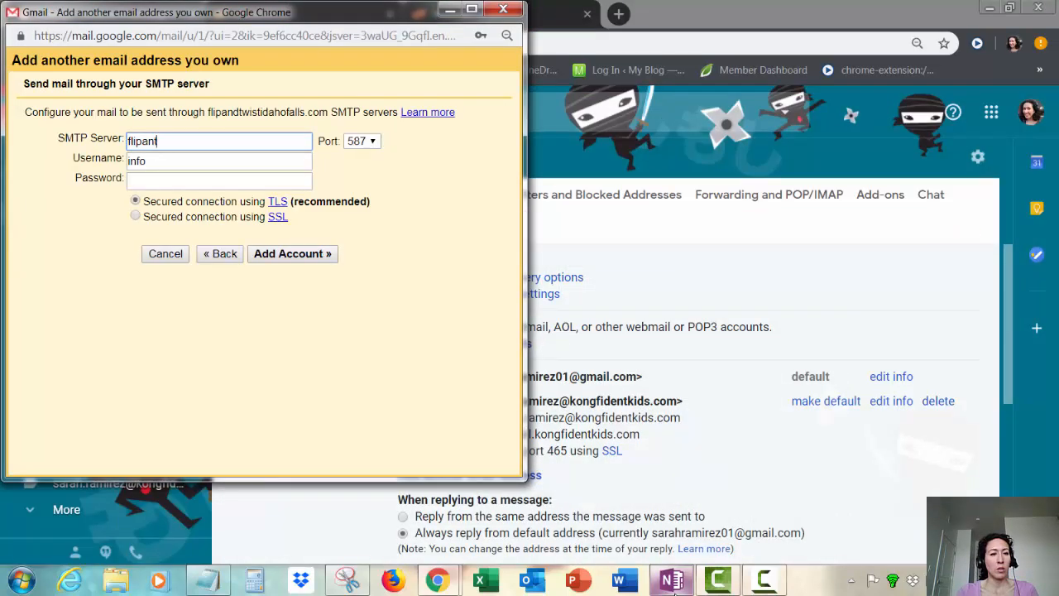
pyautogui.press('BackSpace')
pyautogui.press('BackSpace')
pyautogui.press('BackSpace')
pyautogui.press('BackSpace')
pyautogui.press('BackSpace')
pyautogui.write('dtw')
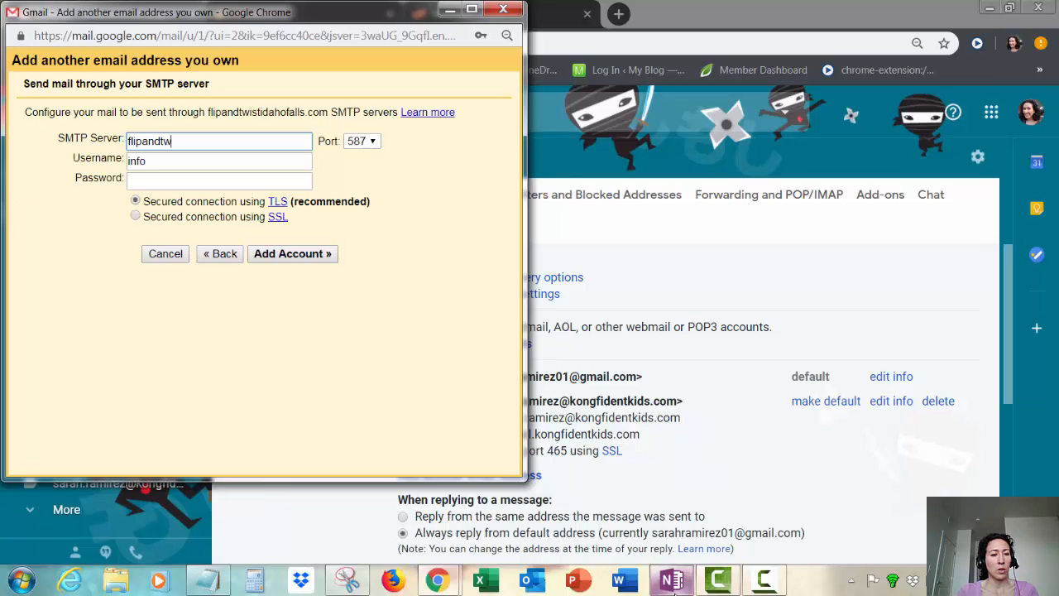
pyautogui.write('istidahofalls.com')
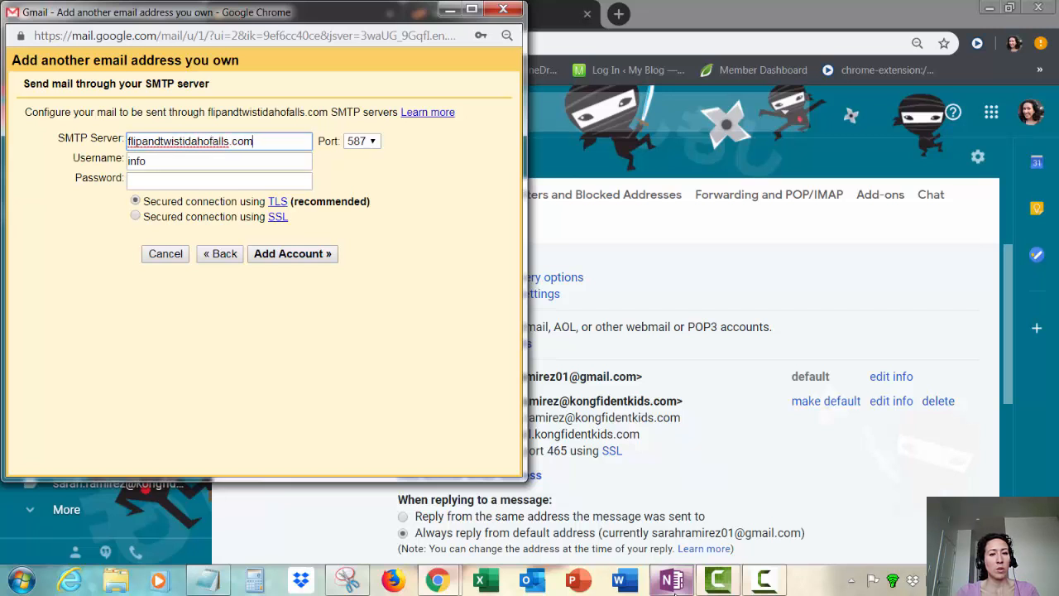
pyautogui.press('Tab')
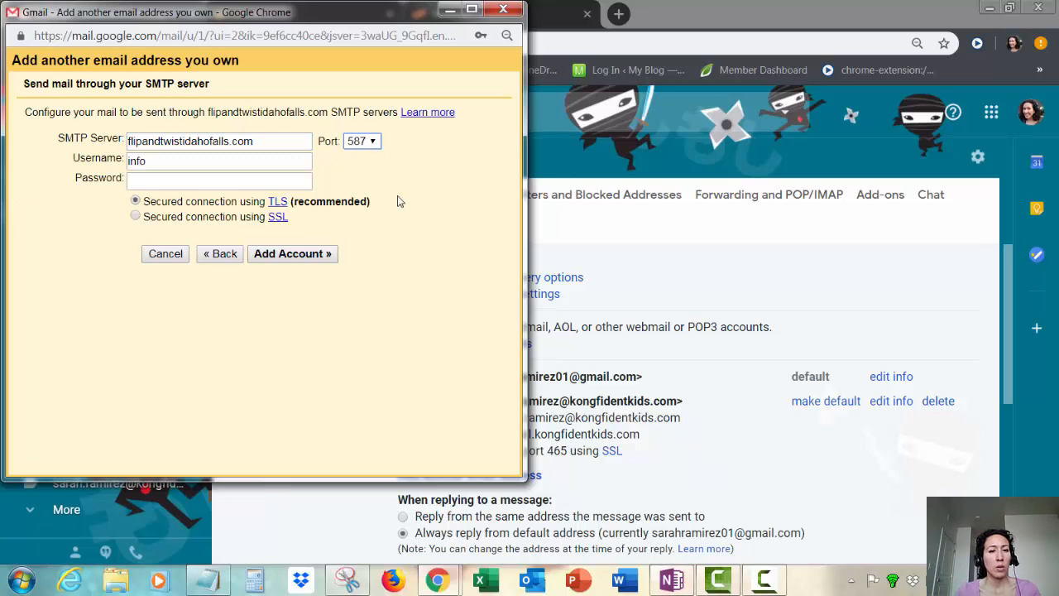
# - Choose port 465 for the SSL connection, verifying it against the notes
pyautogui.click(380, 143)
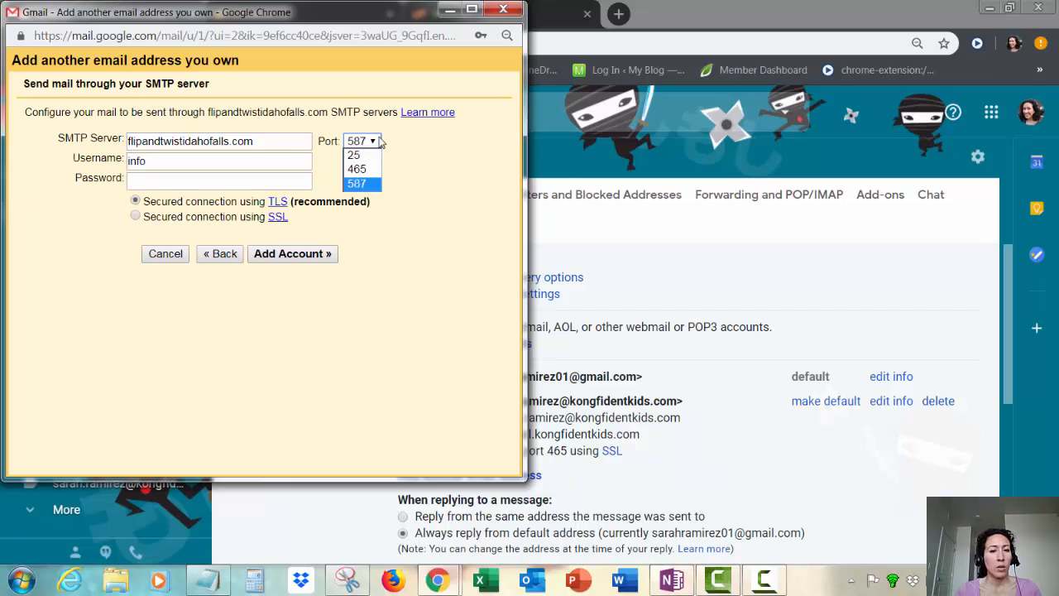
pyautogui.click(371, 171)
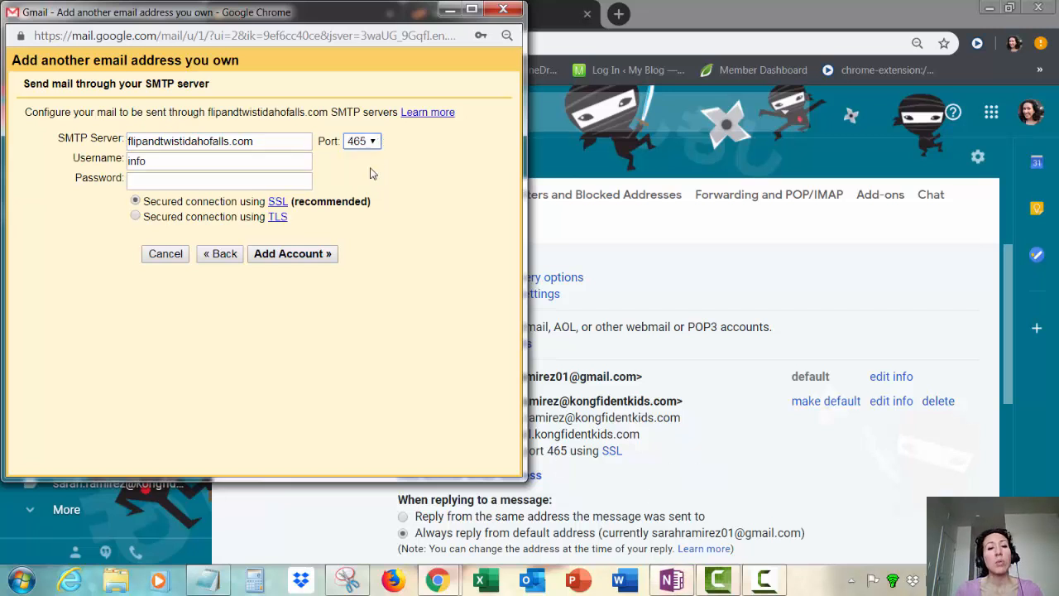
pyautogui.click(672, 579)
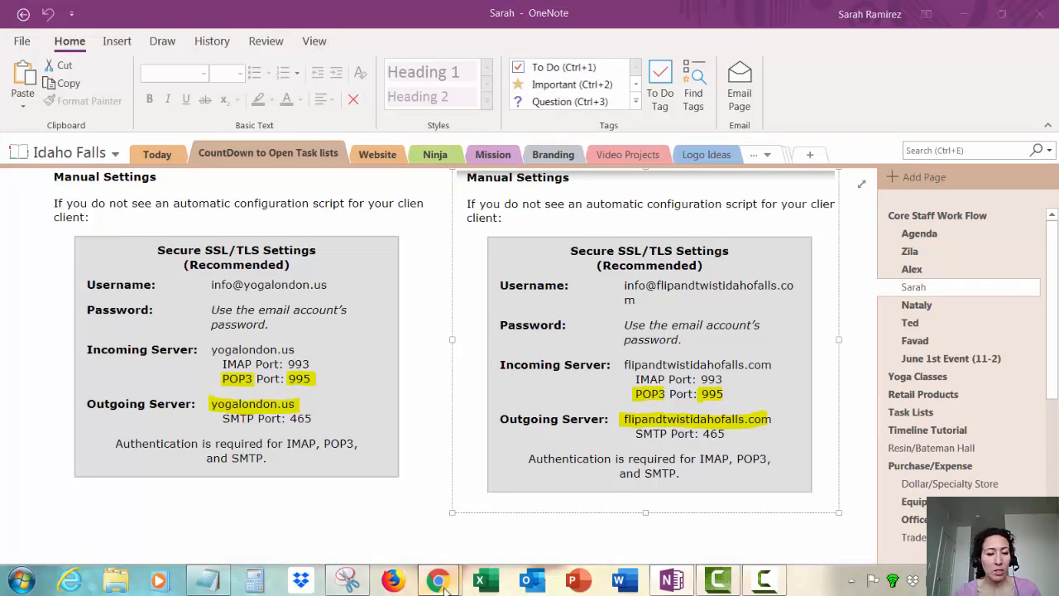
pyautogui.moveTo(450, 574)
pyautogui.click(530, 527)
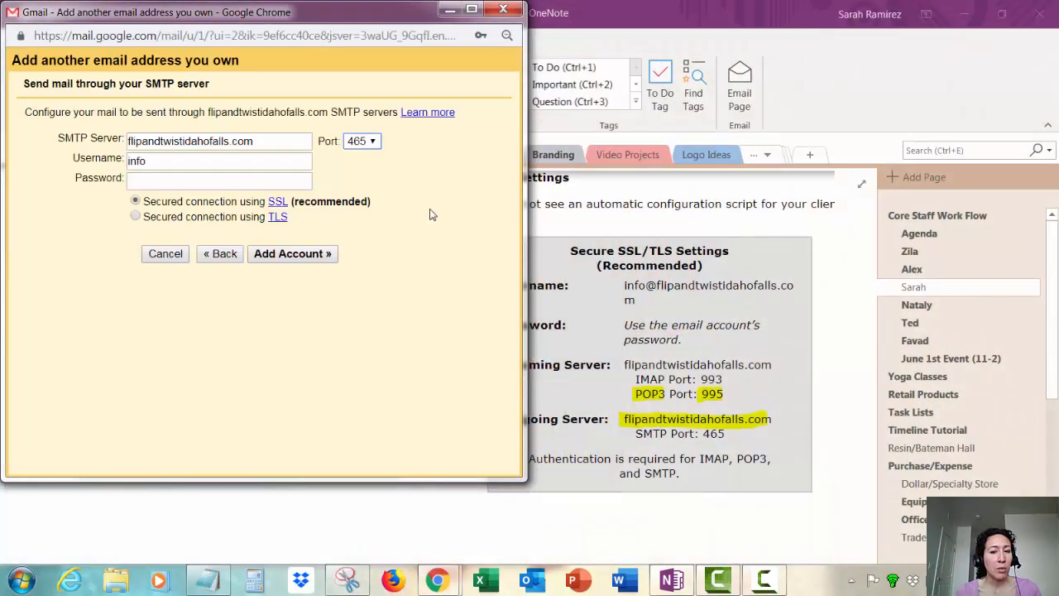
# - Keep username 'info', enter the account password, and submit with Add Account
pyautogui.click(185, 166)
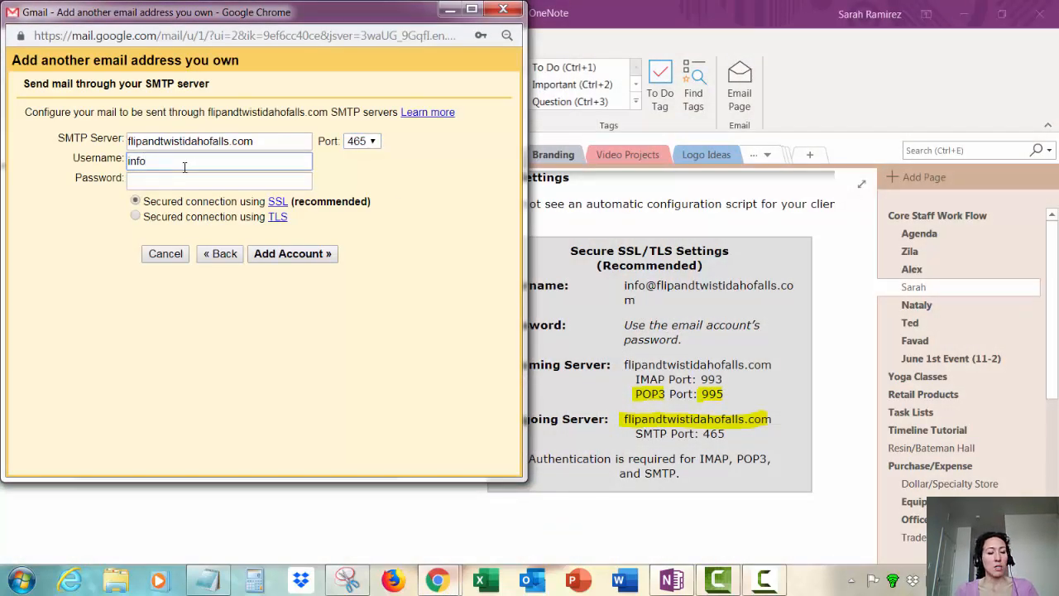
pyautogui.write('@')
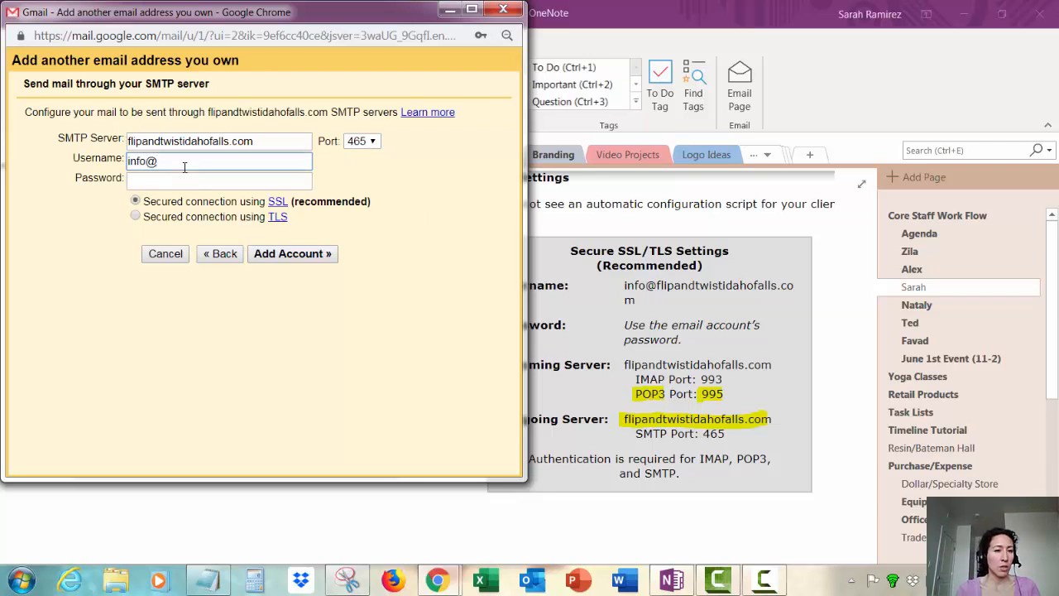
pyautogui.press('BackSpace')
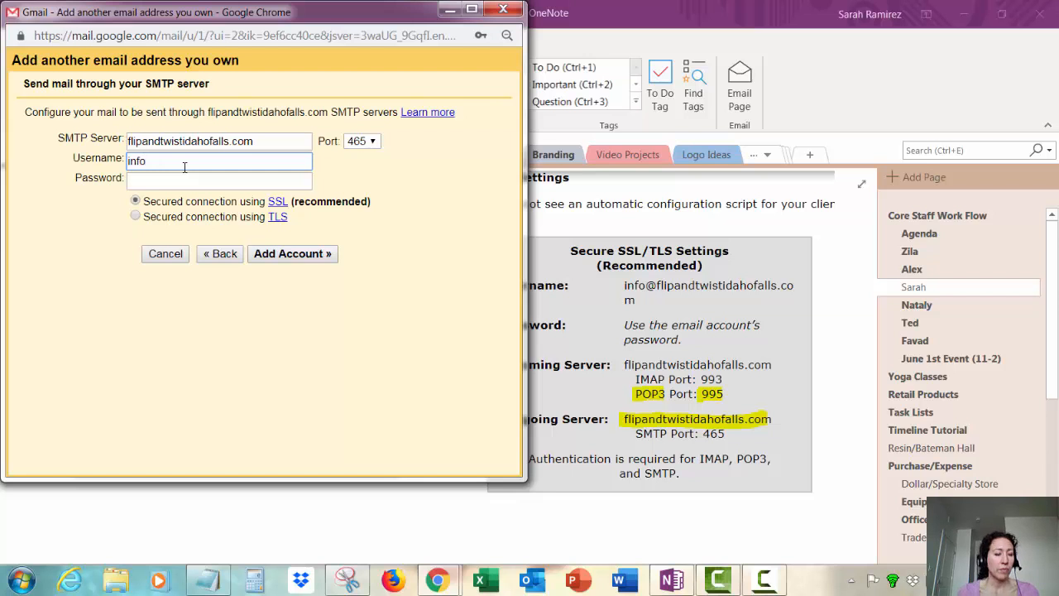
pyautogui.press('Tab')
pyautogui.write('•')
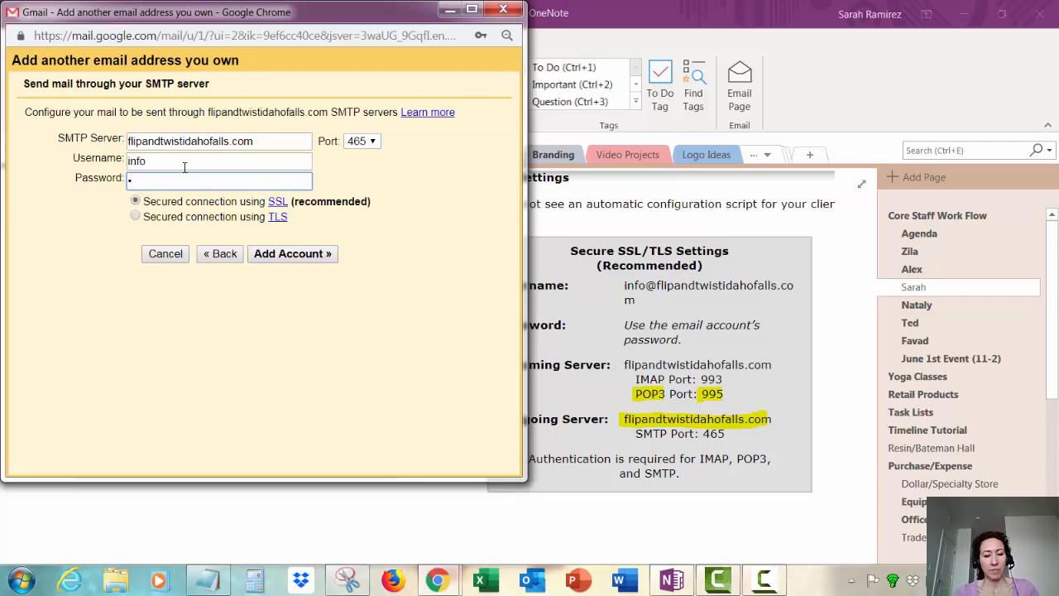
pyautogui.write('•••••••••')
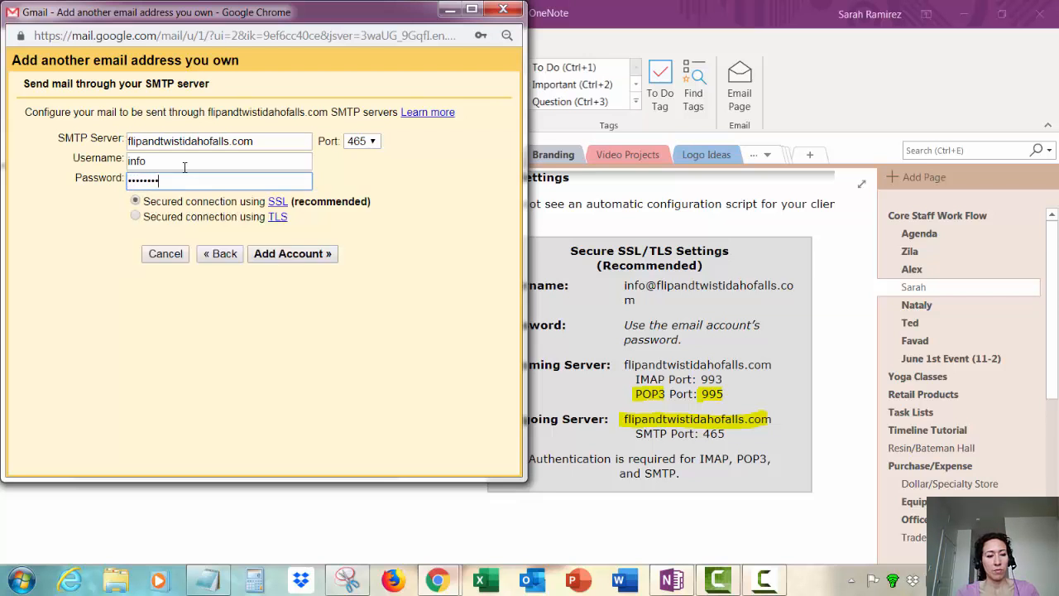
pyautogui.write('••••')
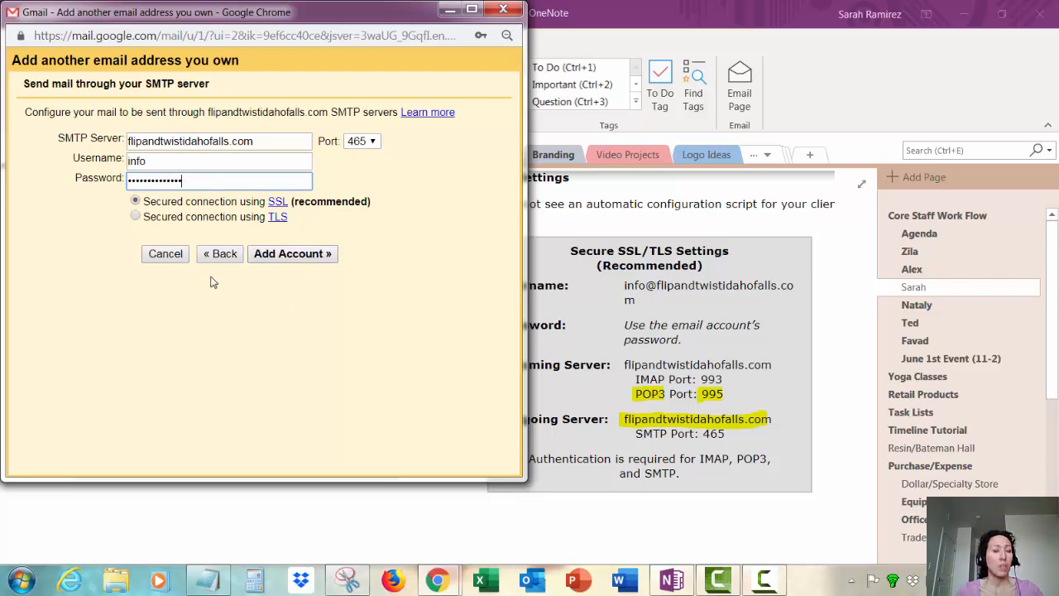
pyautogui.click(290, 254)
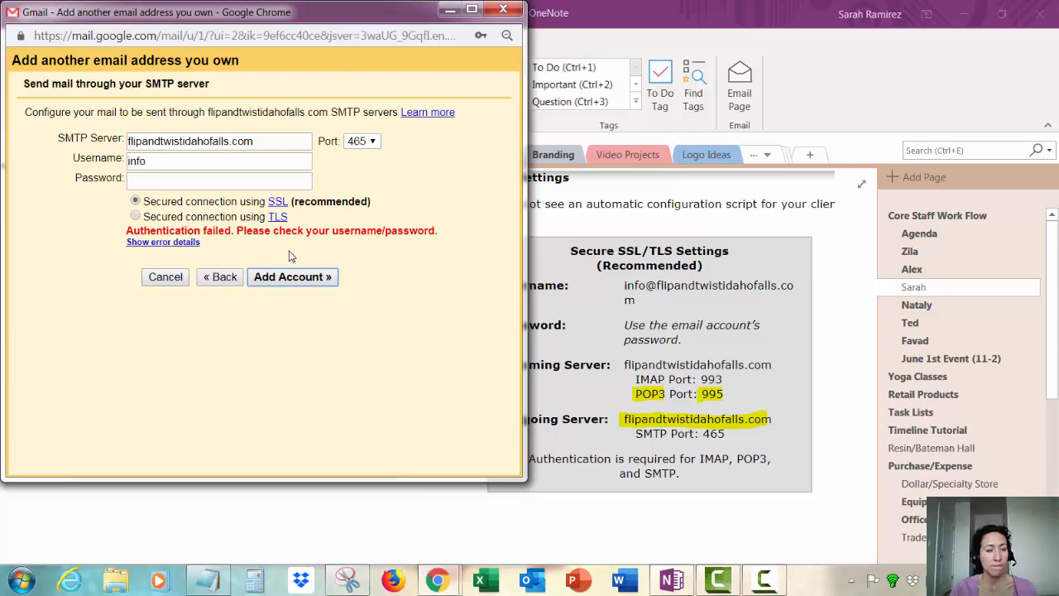
pyautogui.click(163, 241)
pyautogui.click(243, 159)
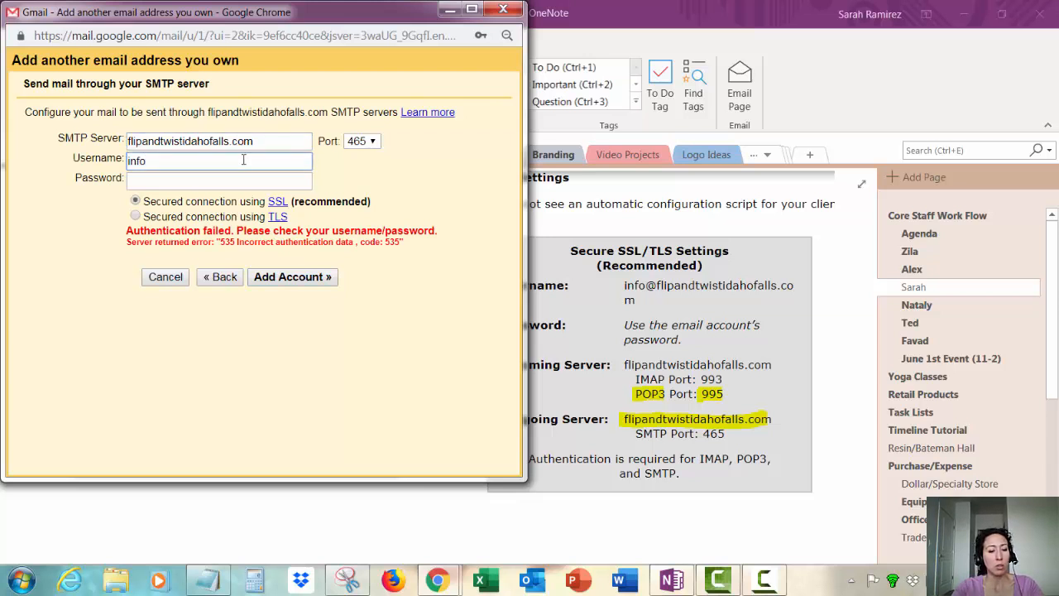
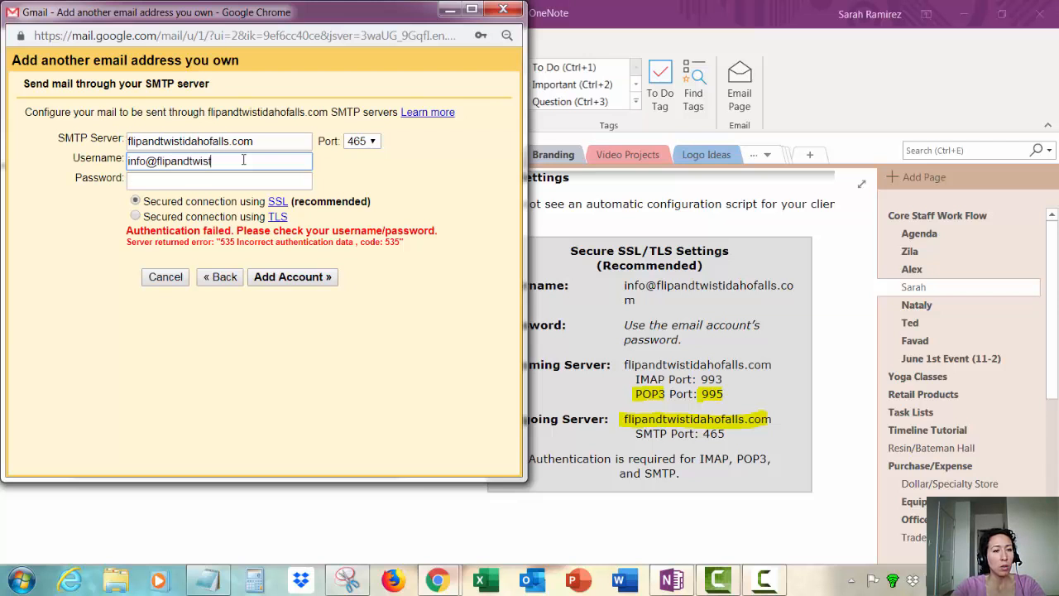
pyautogui.press('Tab')
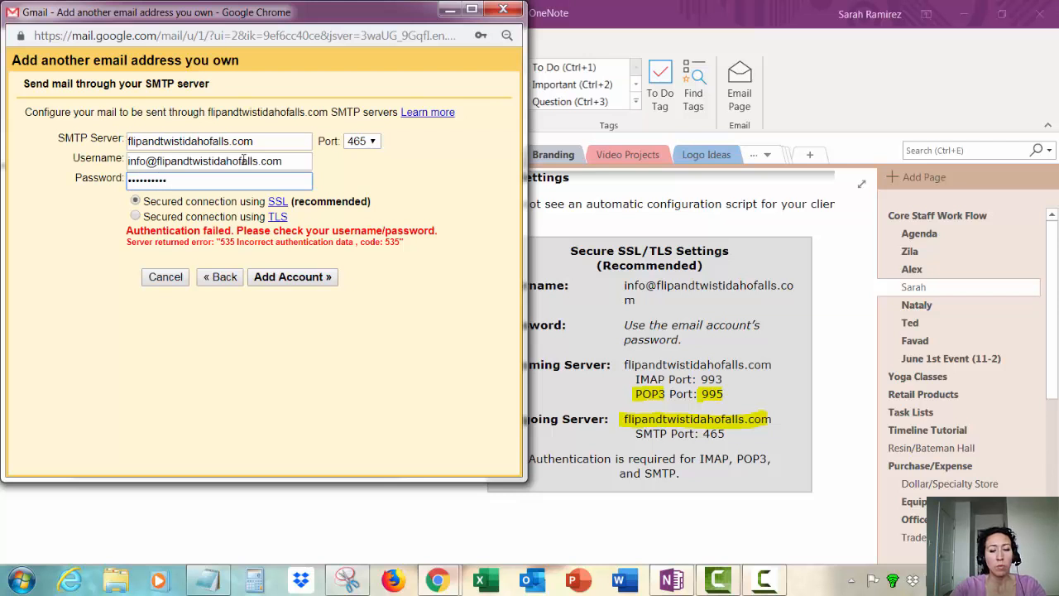
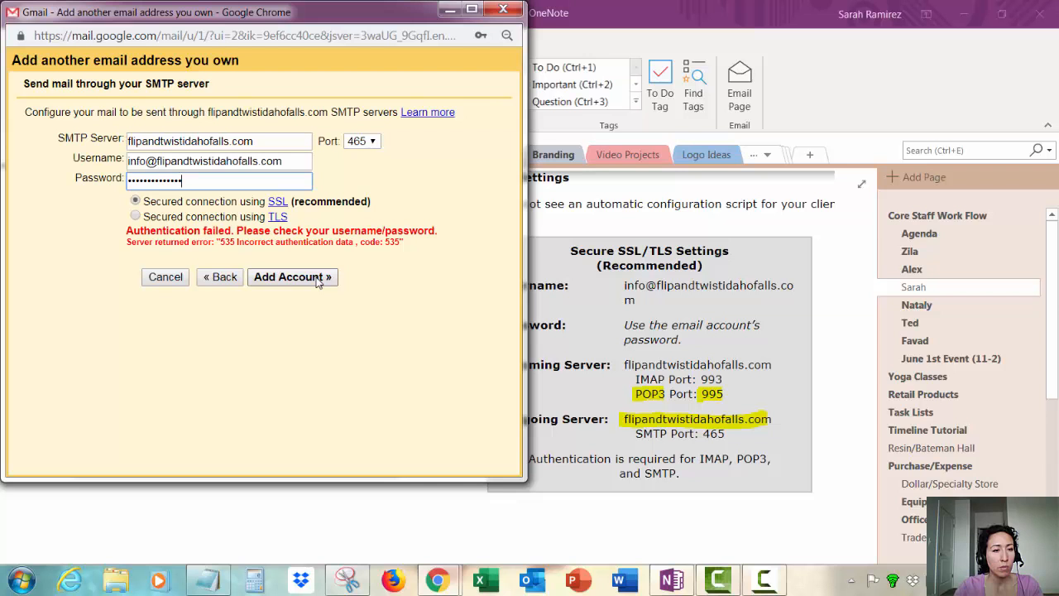
pyautogui.click(292, 277)
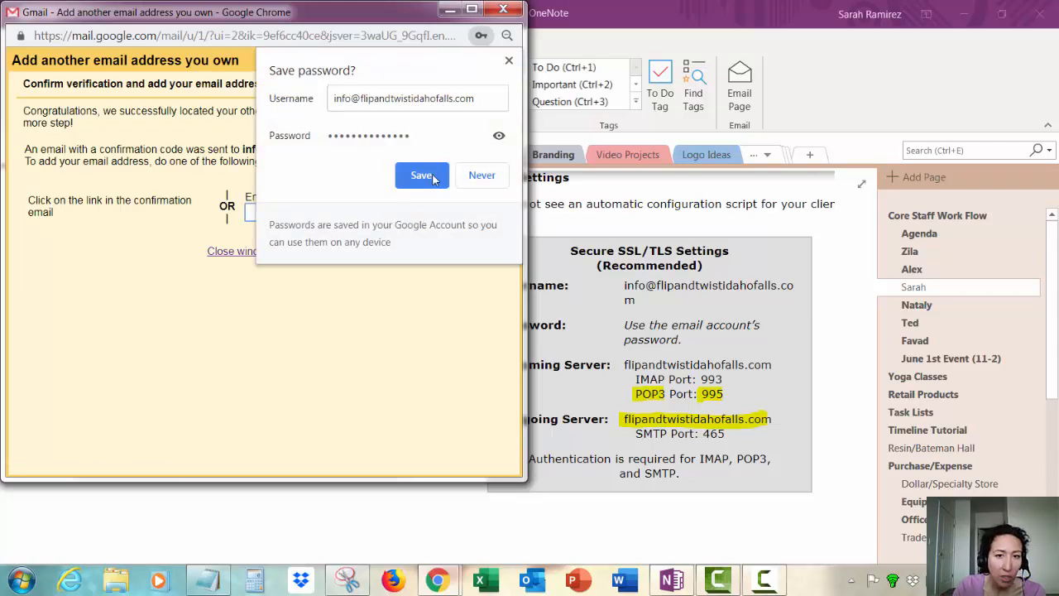
# - Decline saving the password and bring the Gmail settings window back in front
pyautogui.click(480, 175)
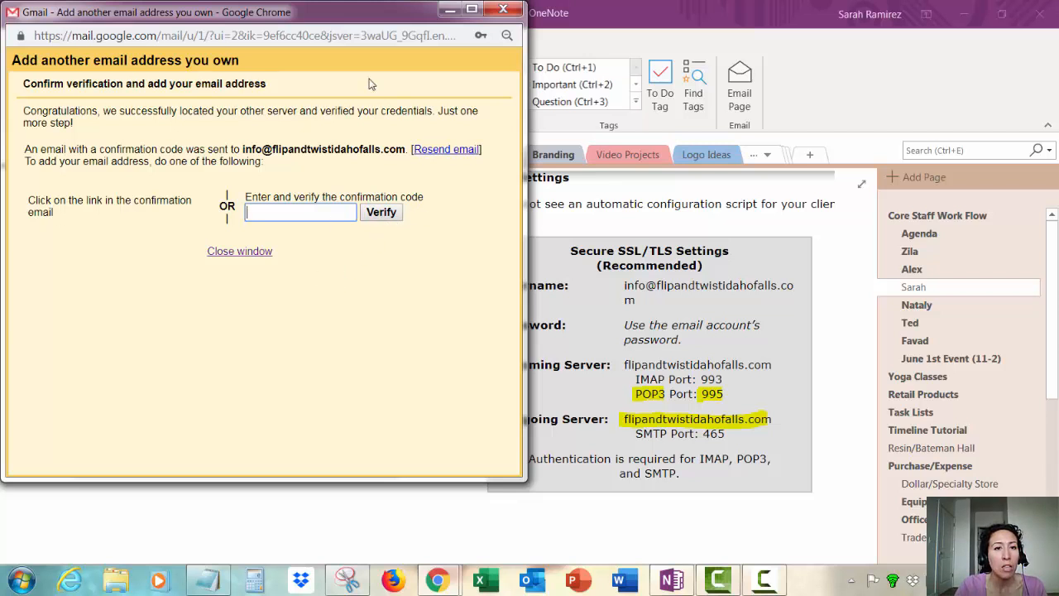
pyautogui.moveTo(365, 22); pyautogui.dragTo(421, 34)
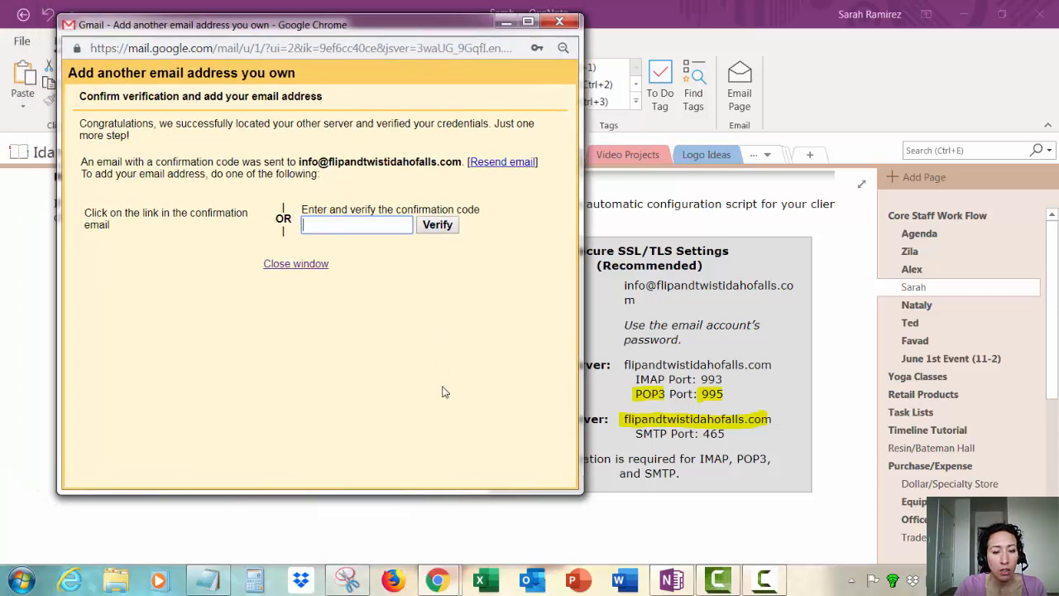
pyautogui.moveTo(438, 580)
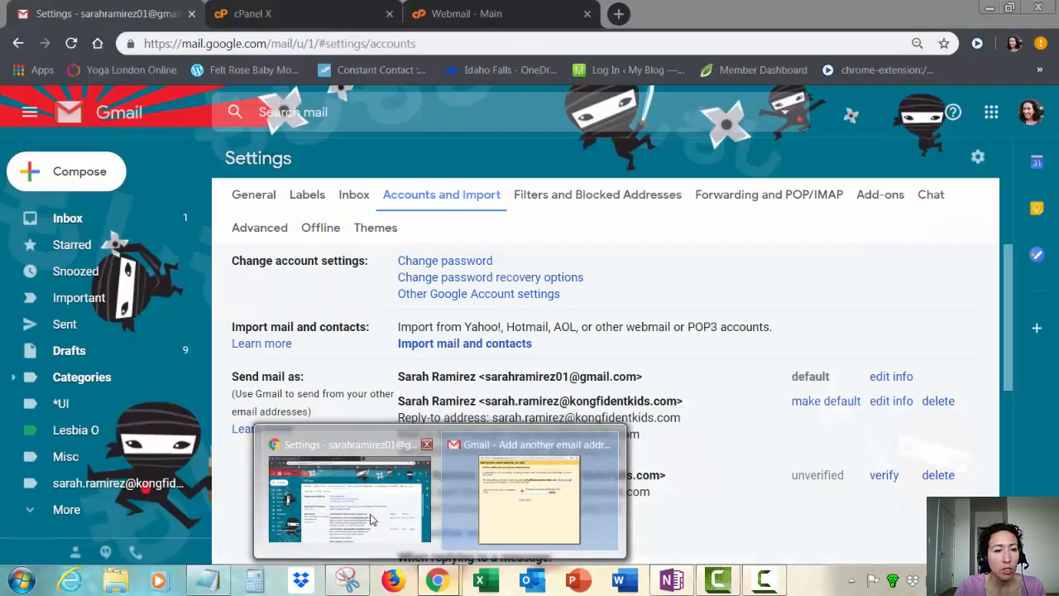
pyautogui.click(370, 519)
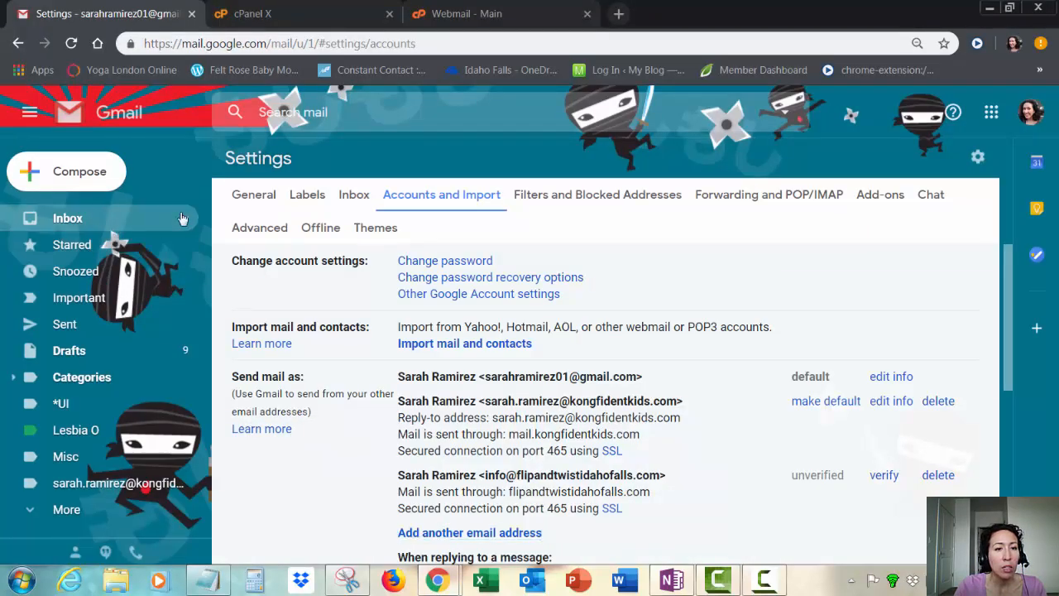
# - Refresh the inbox and its Updates category for the confirmation email, then reopen the verification popup
pyautogui.click(182, 218)
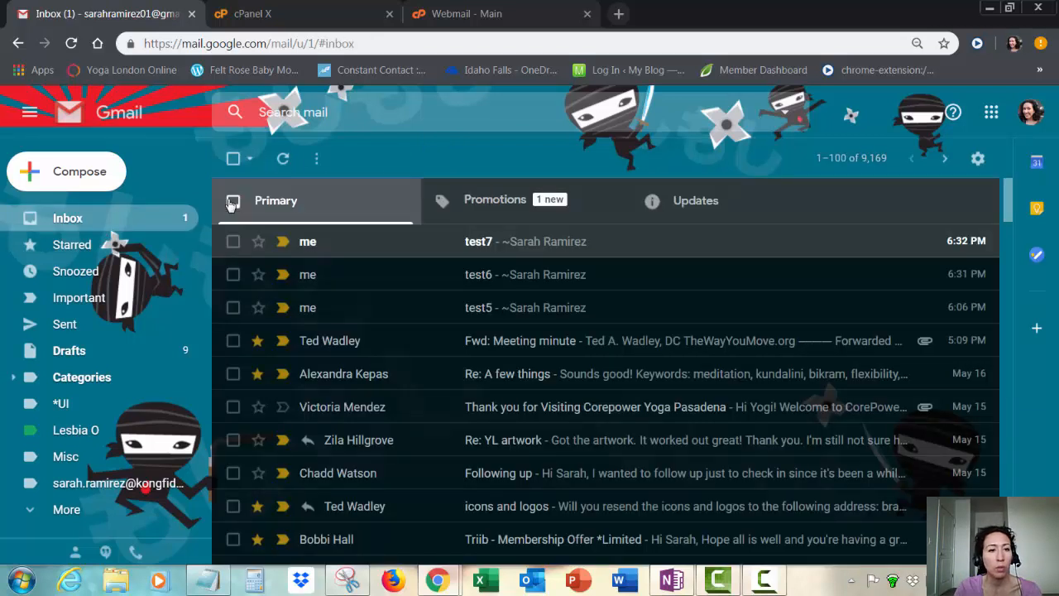
pyautogui.click(284, 159)
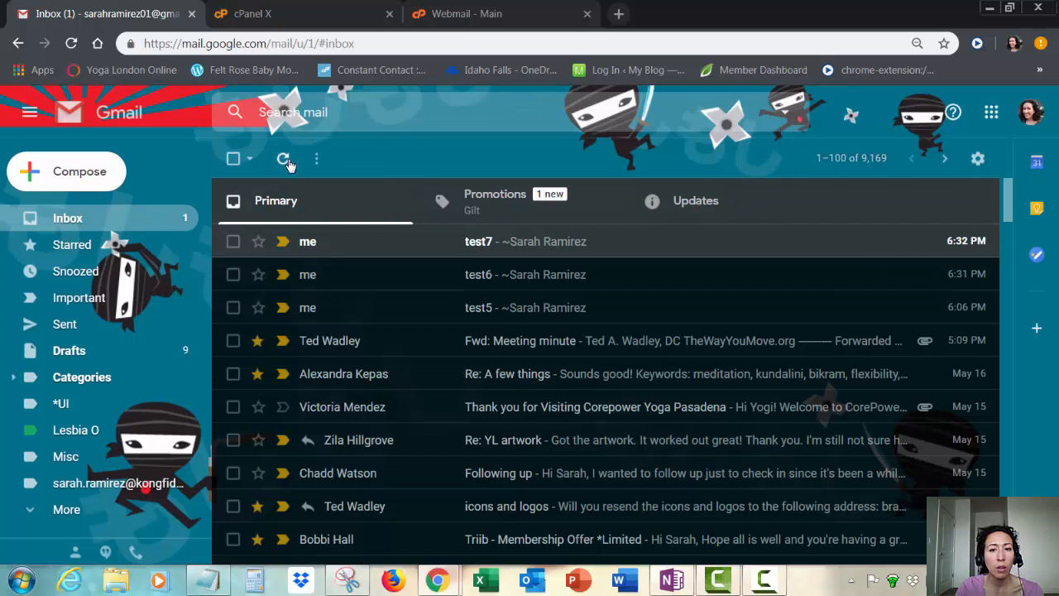
pyautogui.click(727, 214)
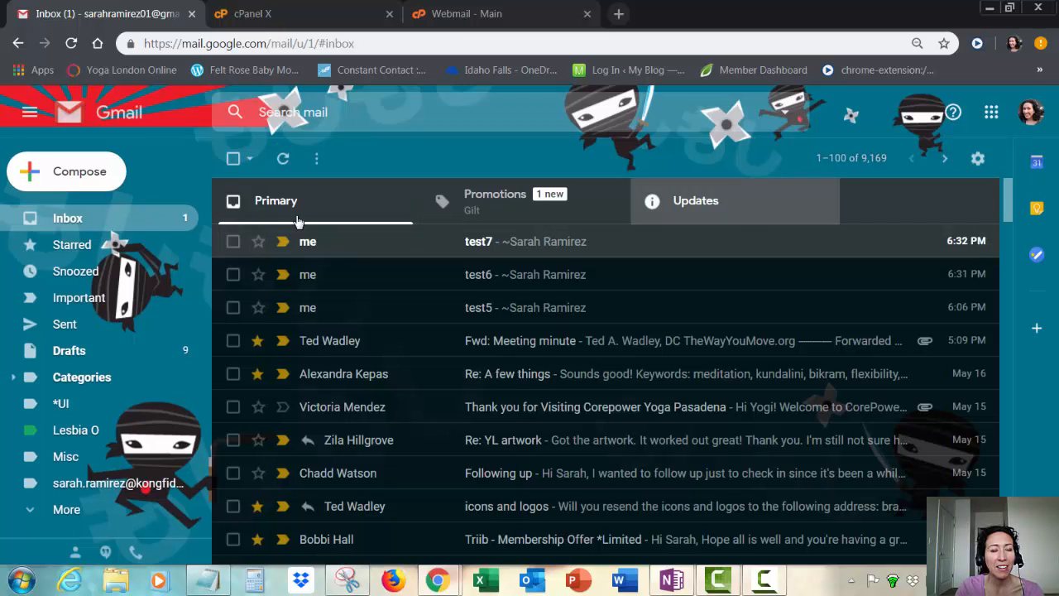
pyautogui.click(282, 158)
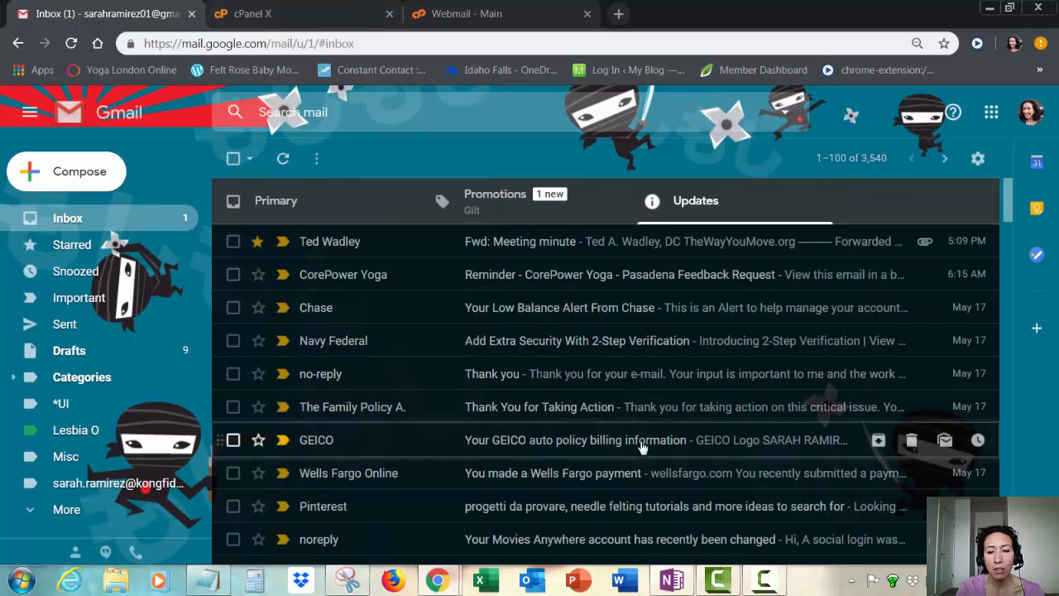
pyautogui.click(764, 579)
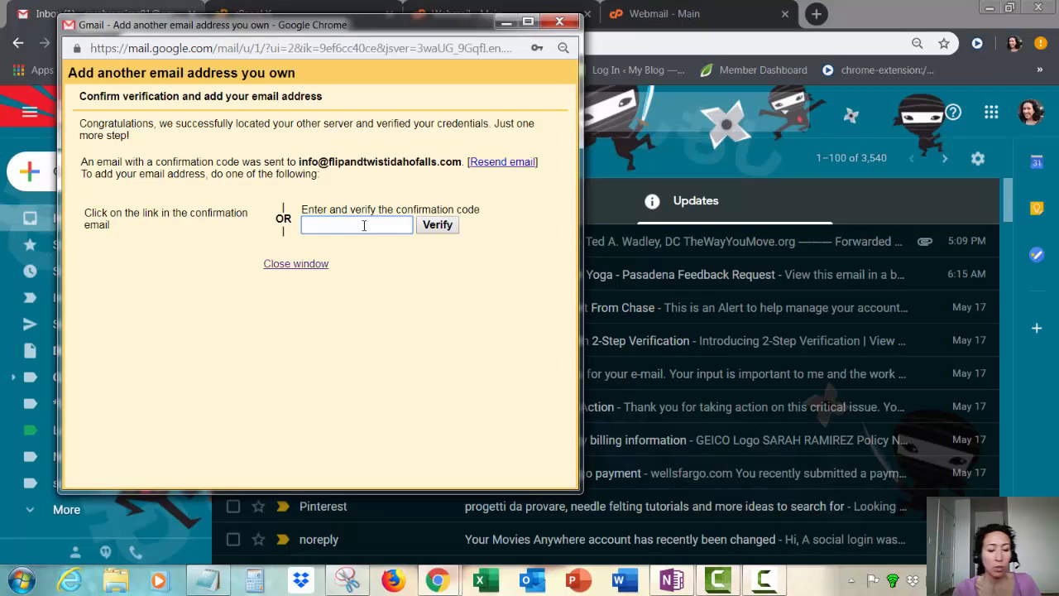
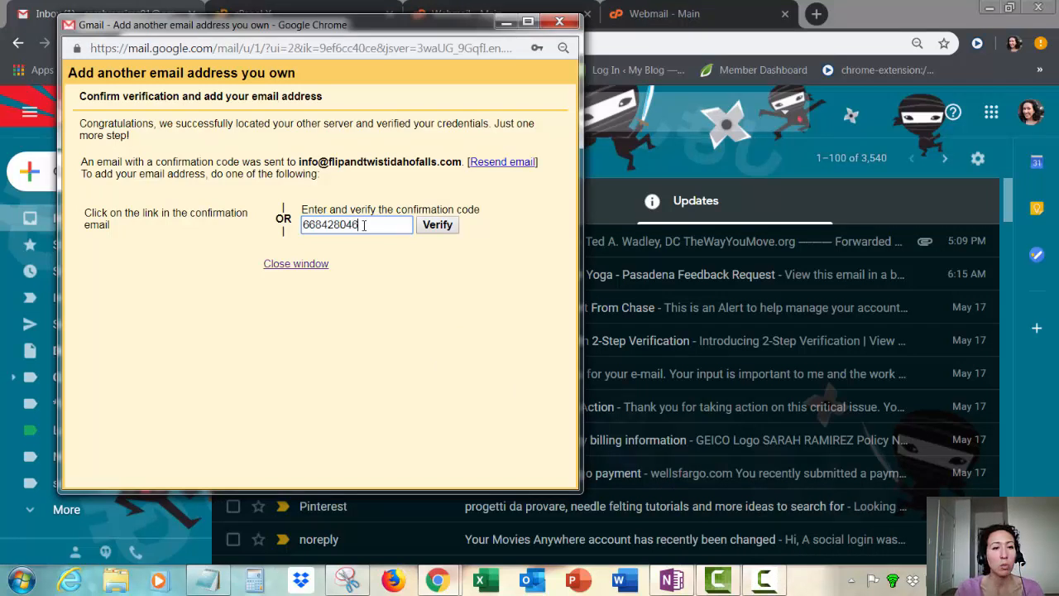
# - Verify the domain's info address with the pasted confirmation code, then reopen Accounts and Import settings
pyautogui.click(439, 226)
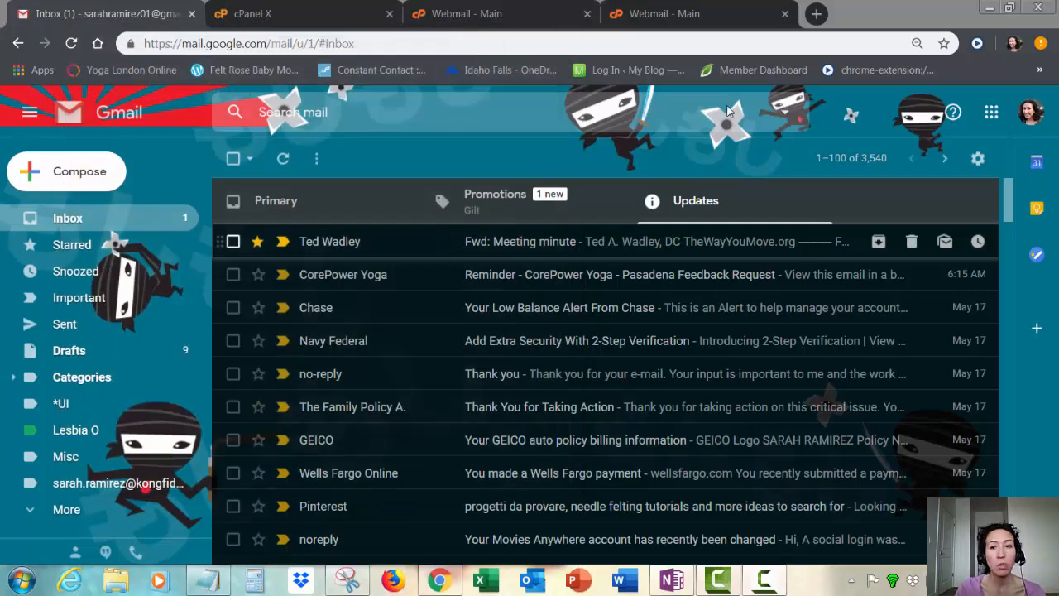
pyautogui.click(978, 162)
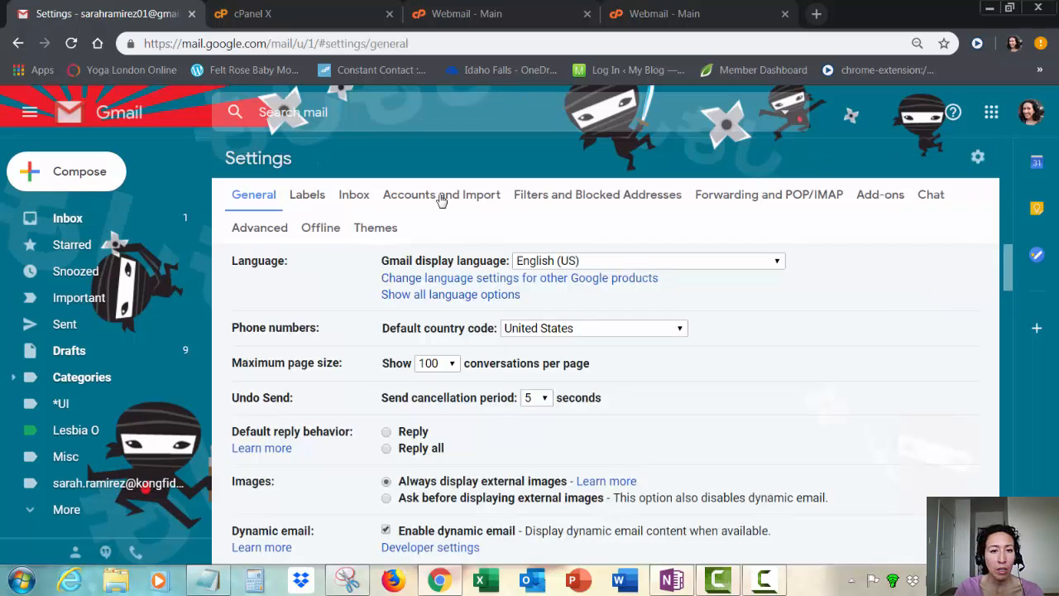
pyautogui.click(441, 198)
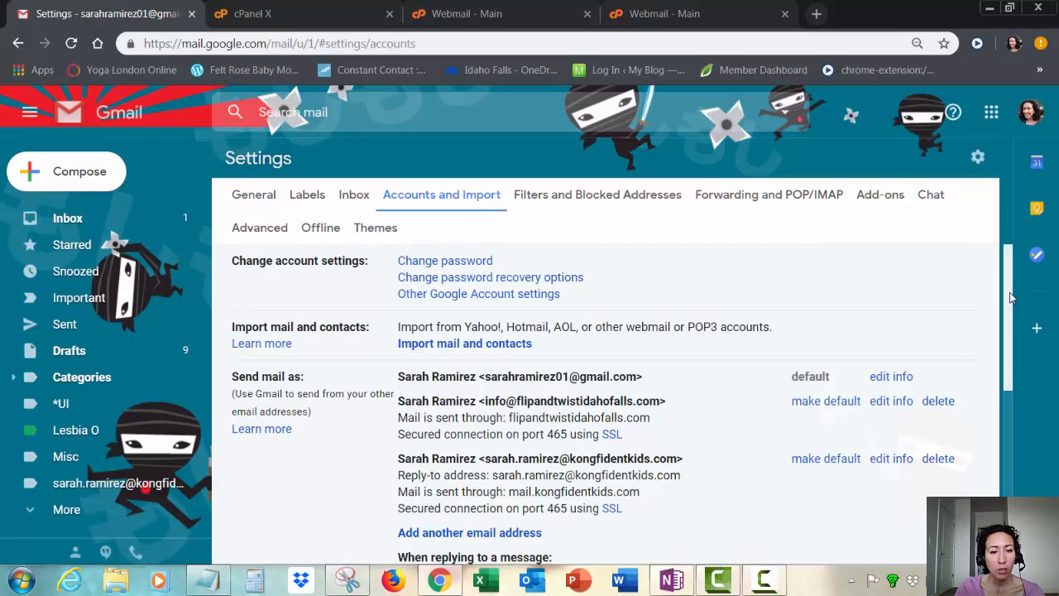
pyautogui.scroll(-2, 742, 316)
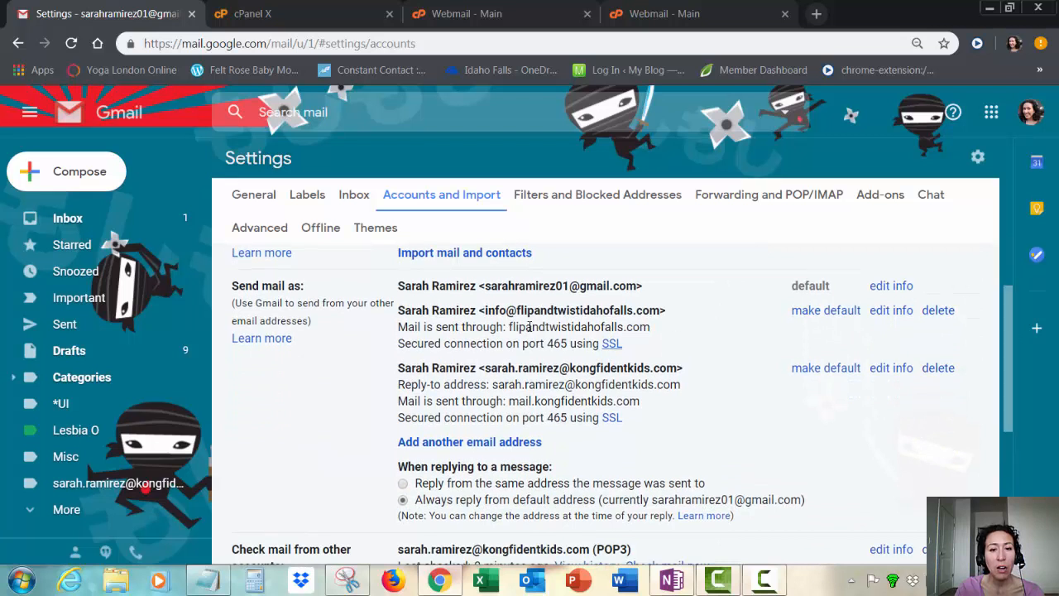
pyautogui.moveTo(661, 310); pyautogui.dragTo(477, 310)
pyautogui.click(478, 311)
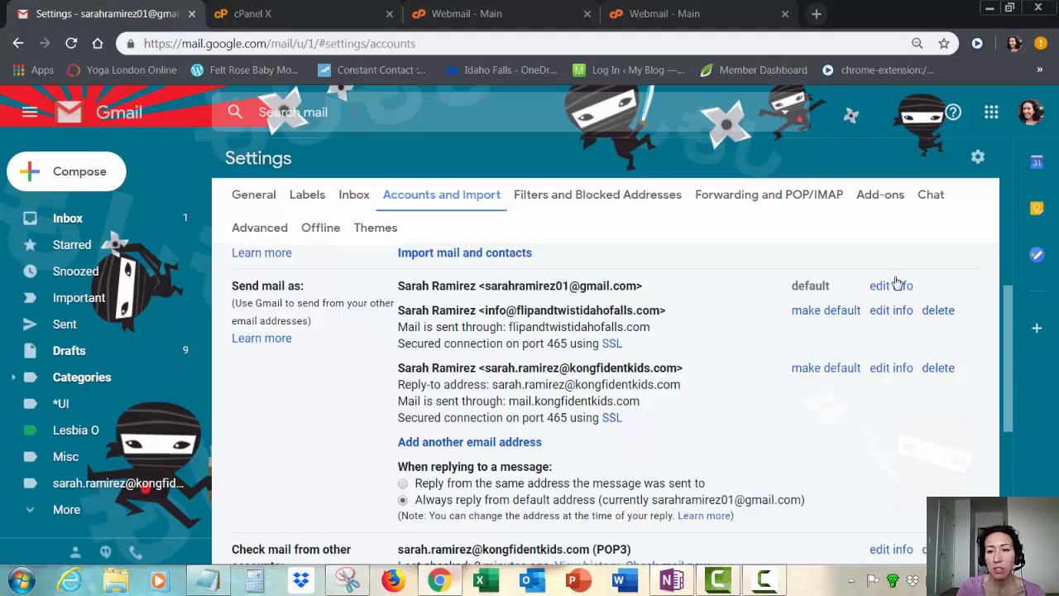
pyautogui.moveTo(1009, 310); pyautogui.dragTo(1012, 419)
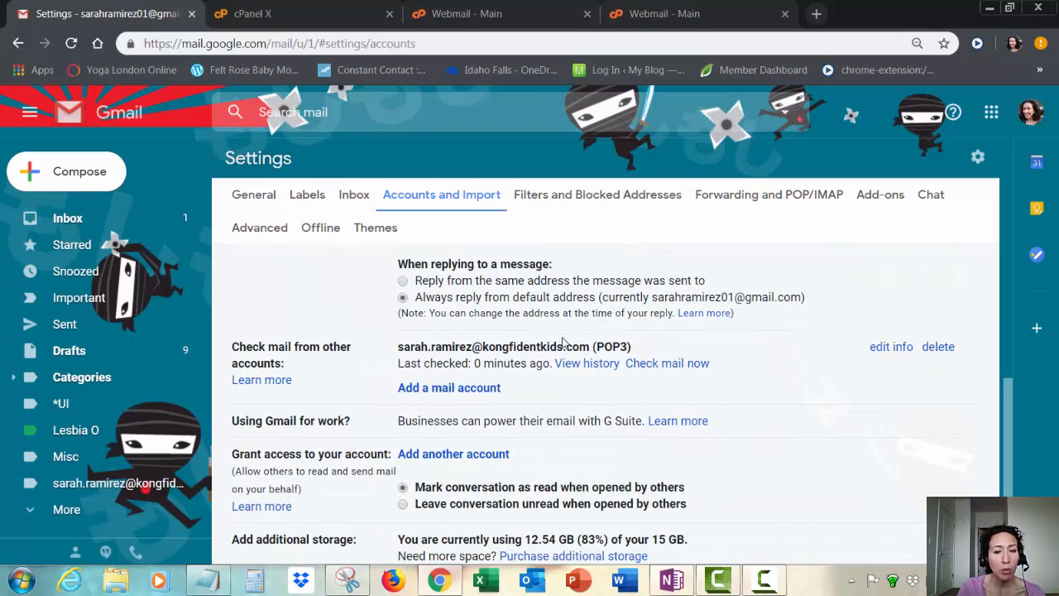
# - Start adding the domain's info address as a mail account, choosing POP3 import
pyautogui.click(473, 389)
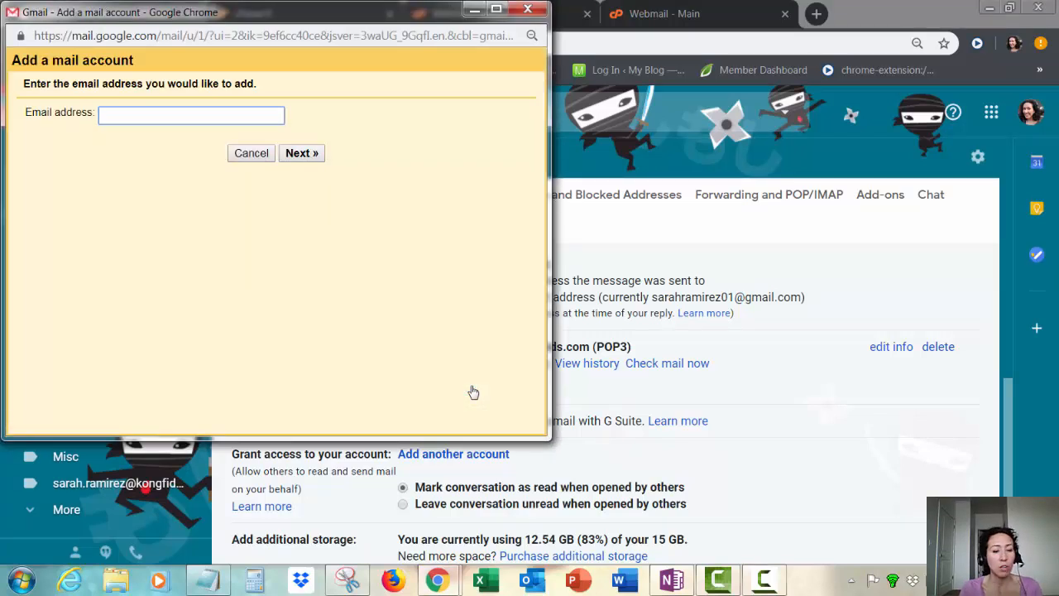
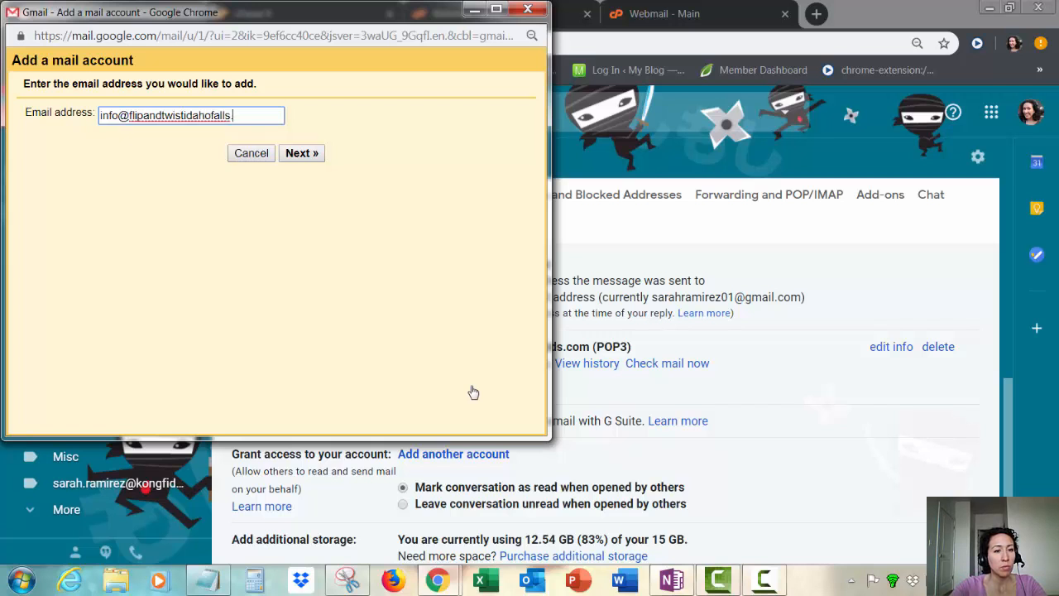
pyautogui.click(302, 154)
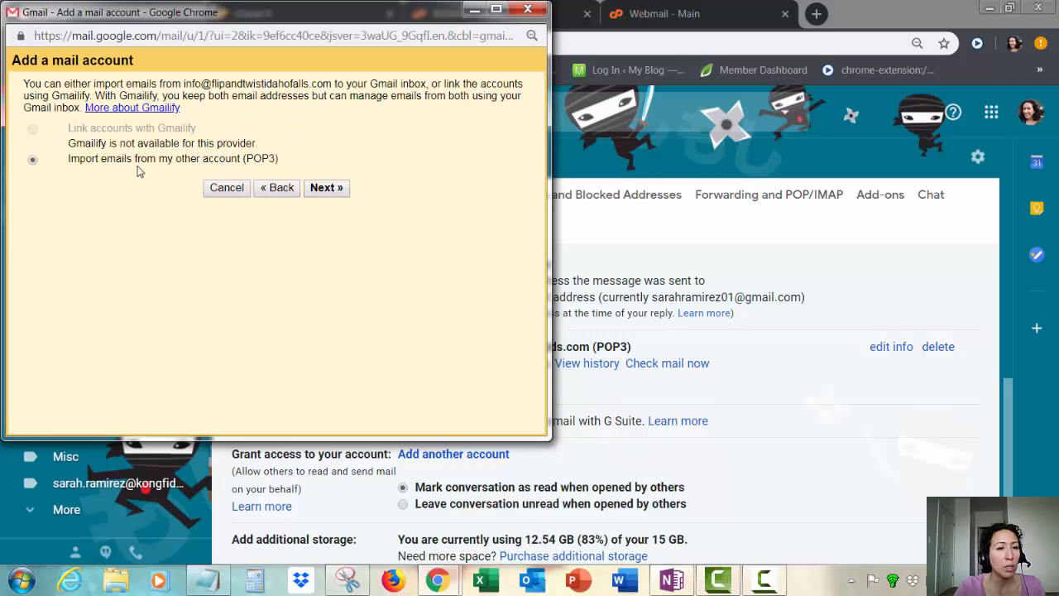
pyautogui.click(325, 187)
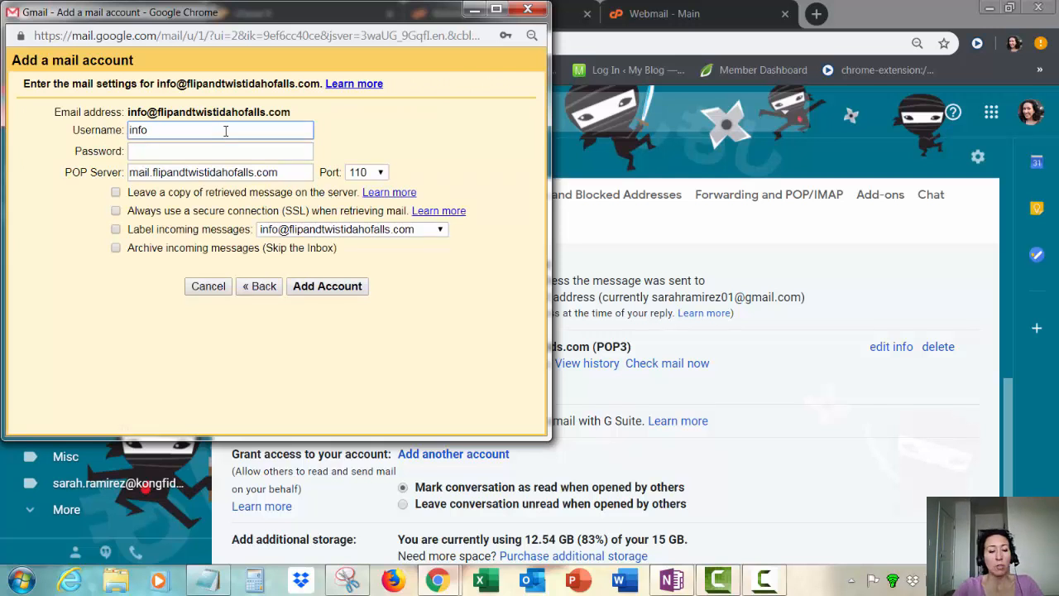
# - Fill in the POP3 username and password, then check the POP server against the OneNote notes
pyautogui.write('@ind')
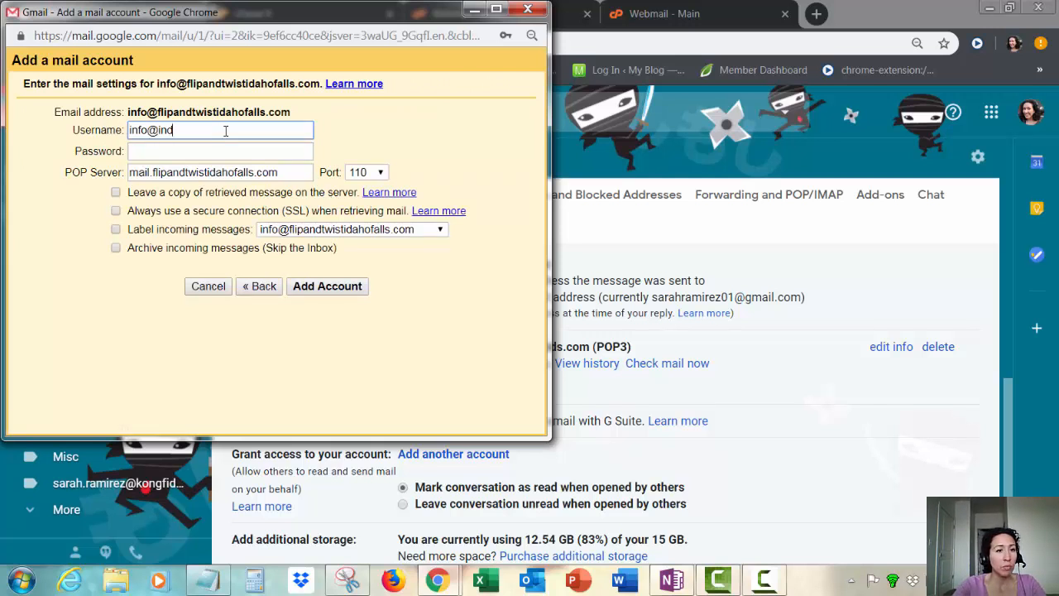
pyautogui.press('BackSpace')
pyautogui.press('BackSpace')
pyautogui.press('BackSpace')
pyautogui.write('flipan')
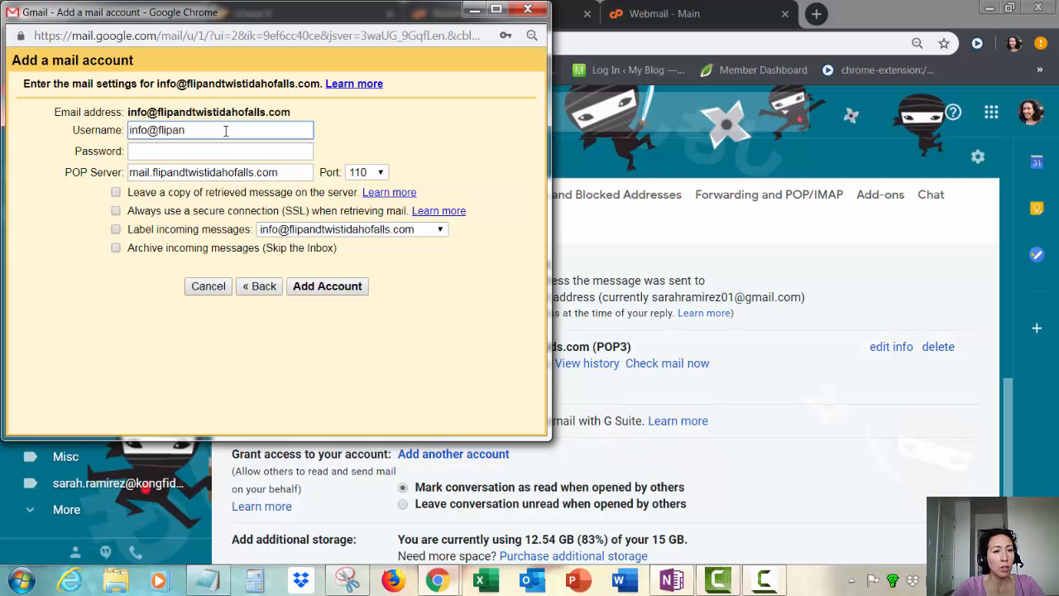
pyautogui.write('dndt')
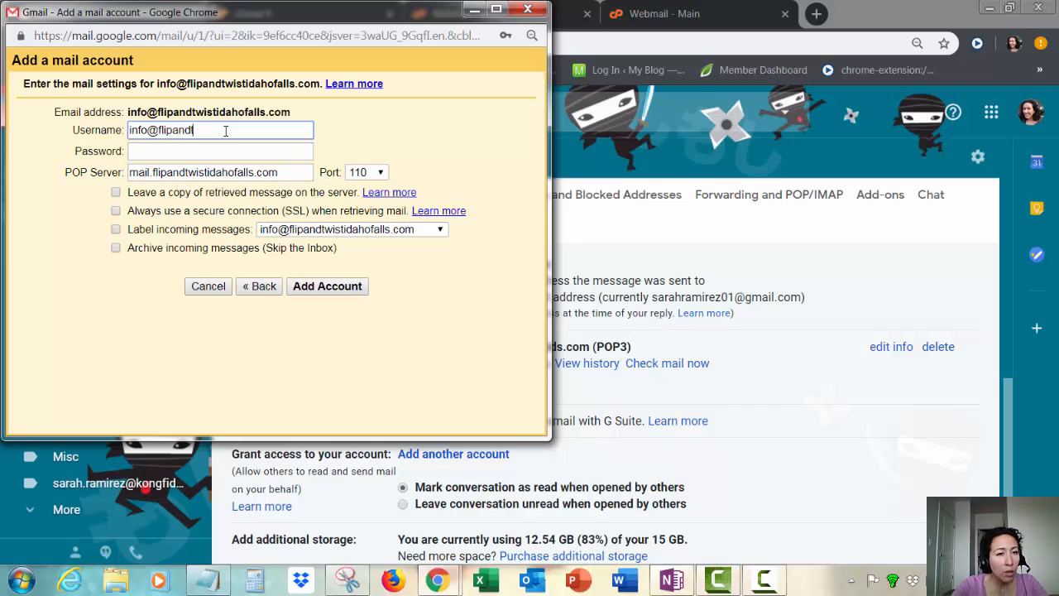
pyautogui.write('wistidahofa')
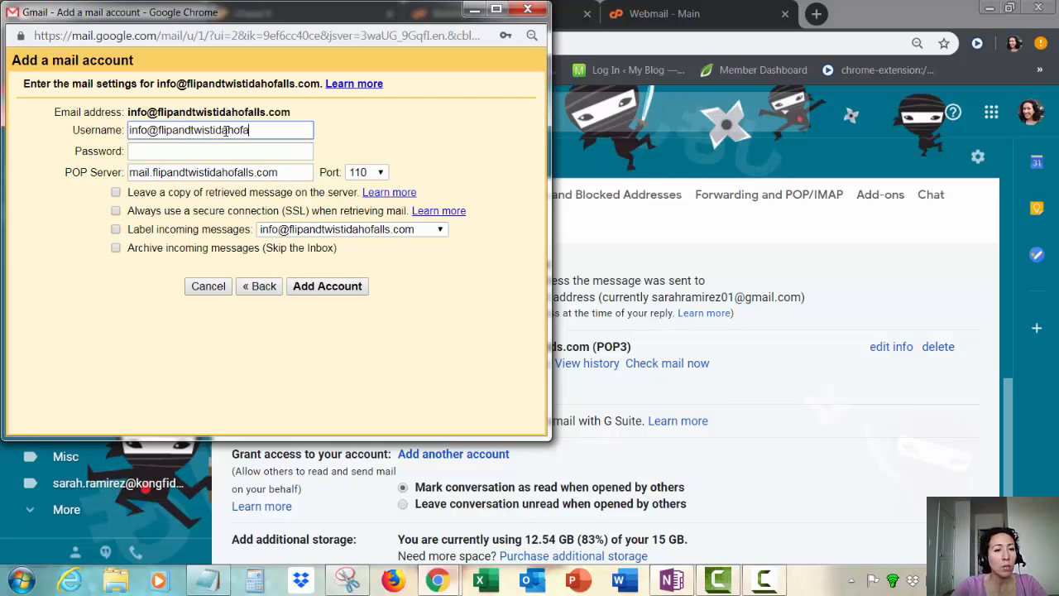
pyautogui.write('lls.com')
pyautogui.press('Tab')
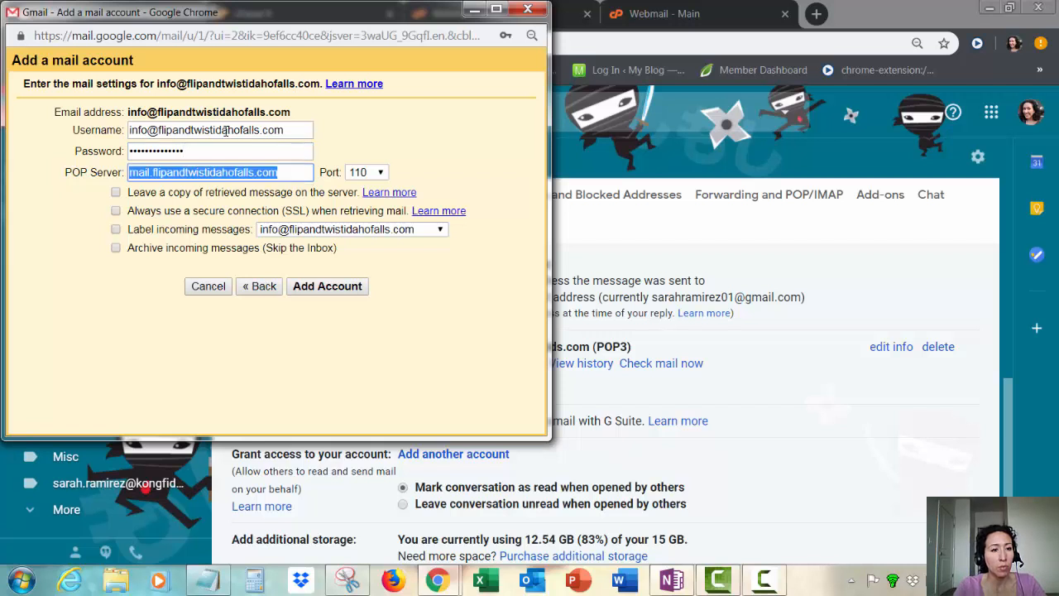
pyautogui.press('Tab')
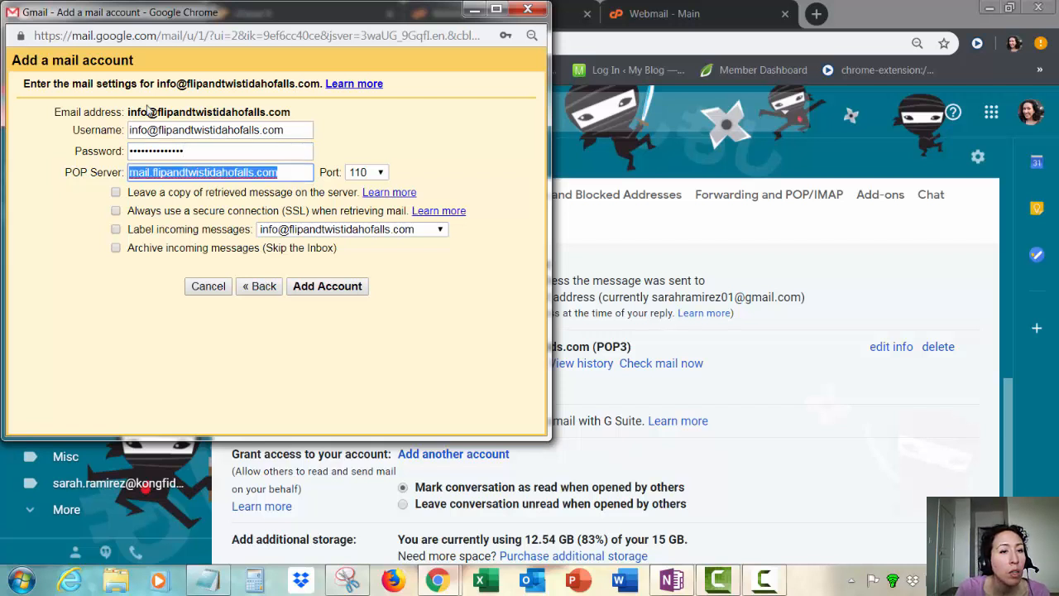
pyautogui.click(290, 169)
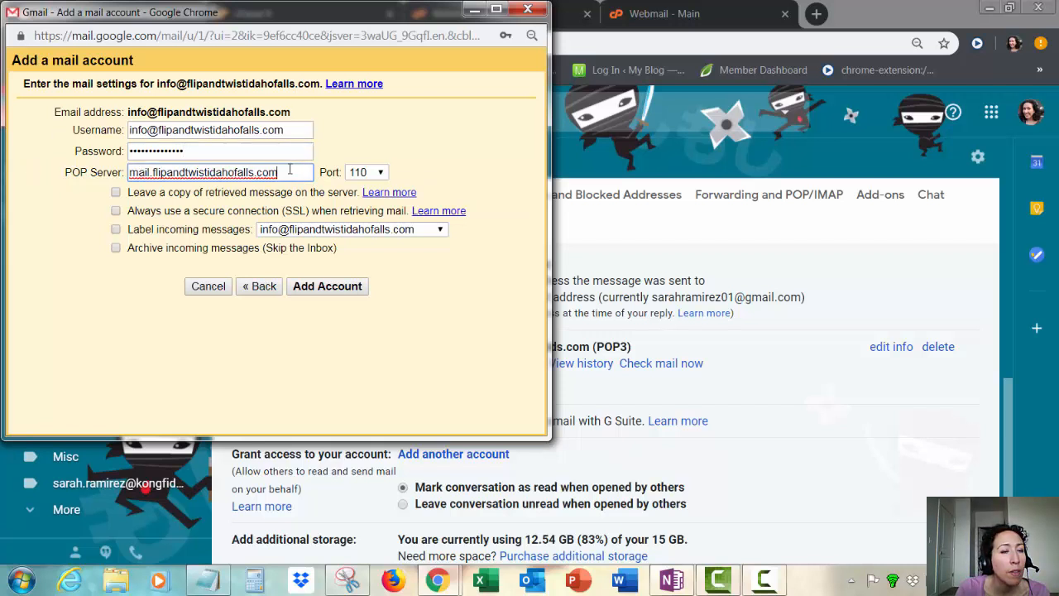
pyautogui.click(678, 583)
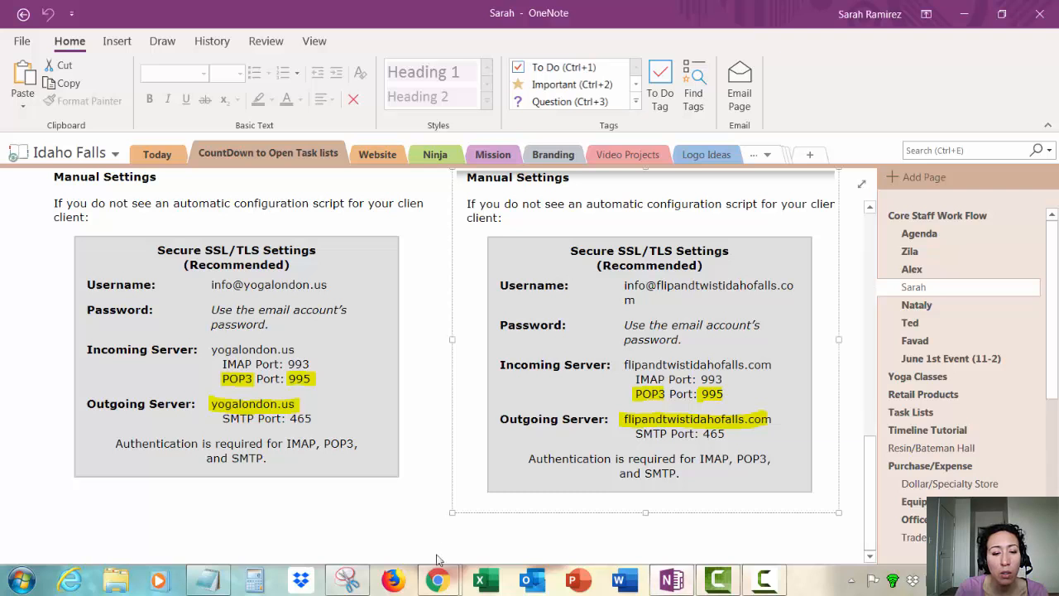
# - Place the add-account window beside the notes and set the POP port to 995
pyautogui.moveTo(460, 563)
pyautogui.click(480, 501)
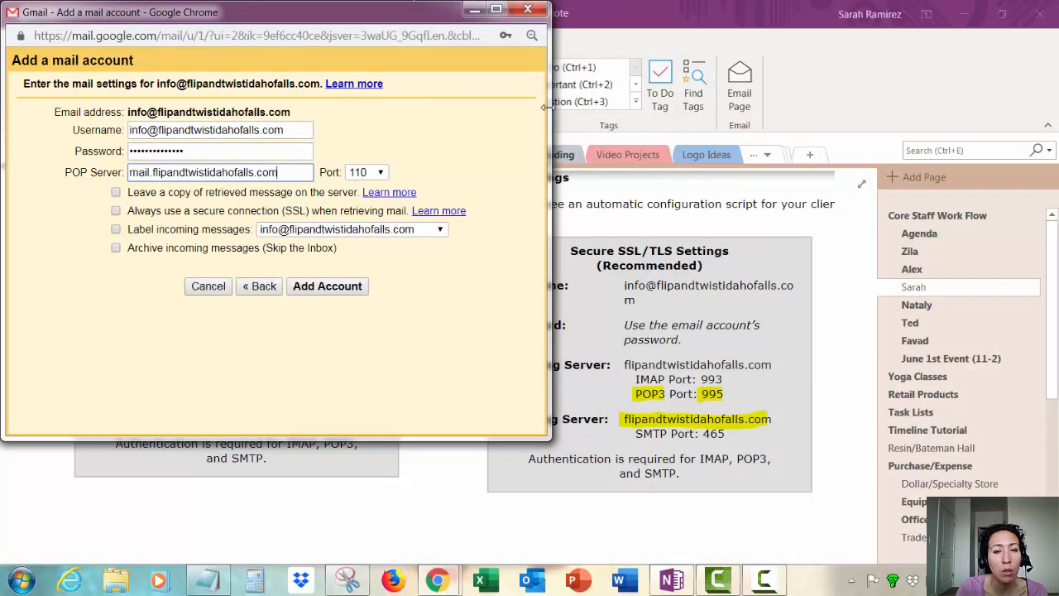
pyautogui.moveTo(550, 110); pyautogui.dragTo(482, 109)
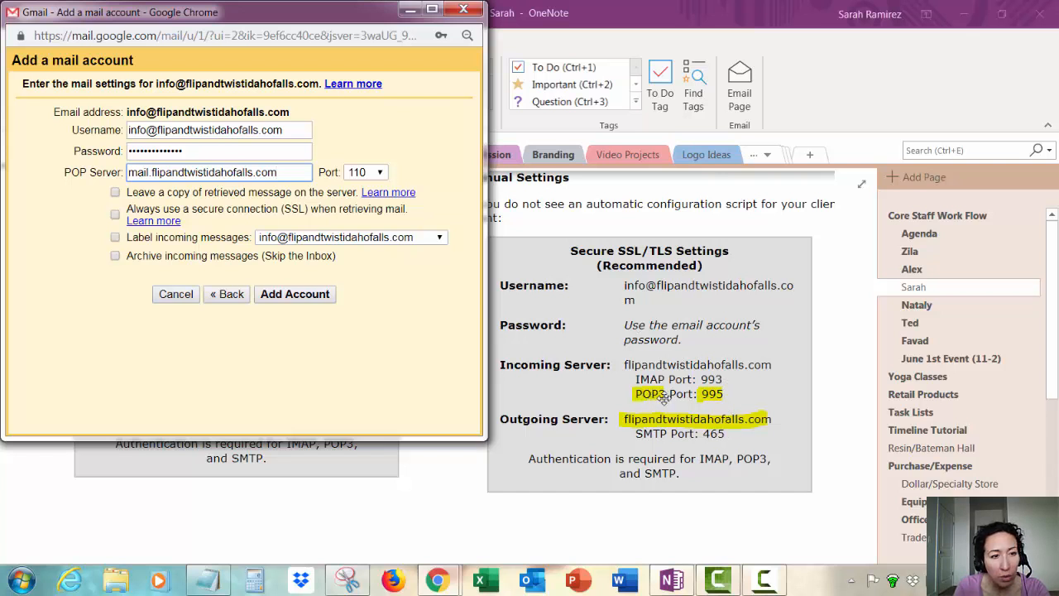
pyautogui.click(379, 172)
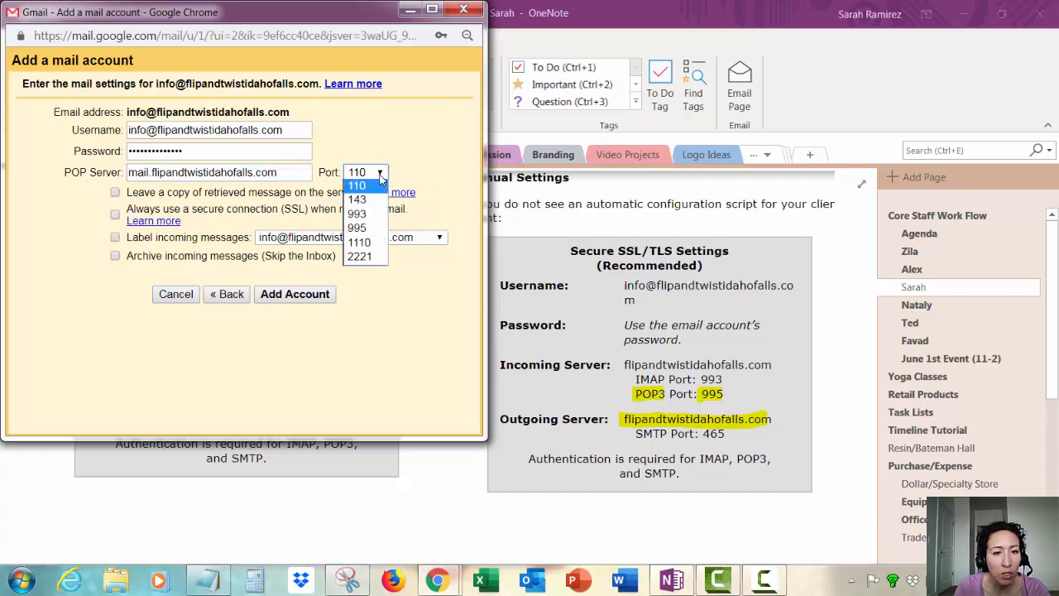
pyautogui.click(379, 228)
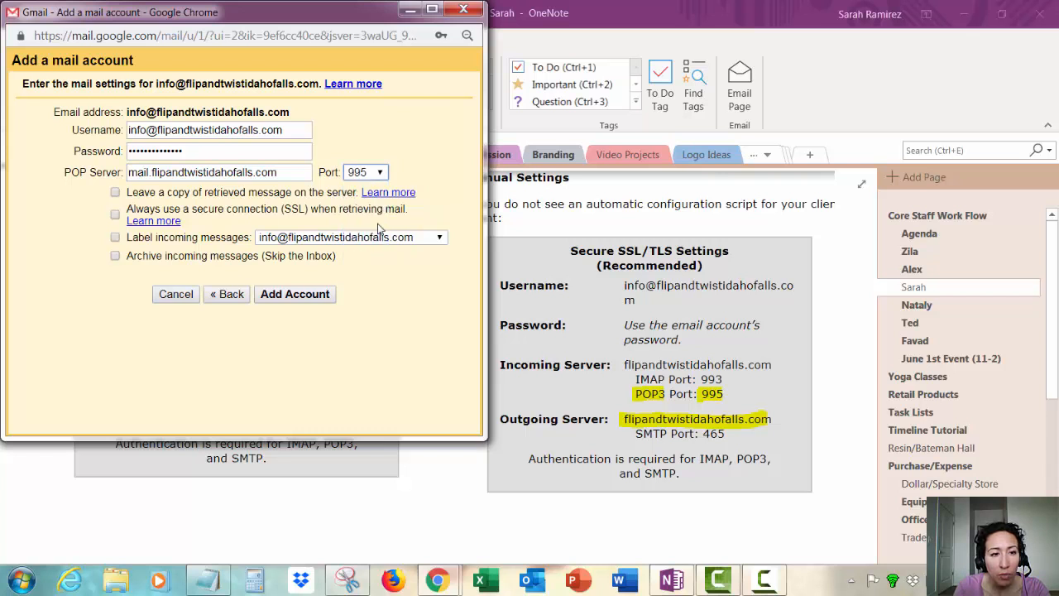
# - Remove 'mail.' from the POP server, keep copies on the server, and add the account
pyautogui.click(196, 172)
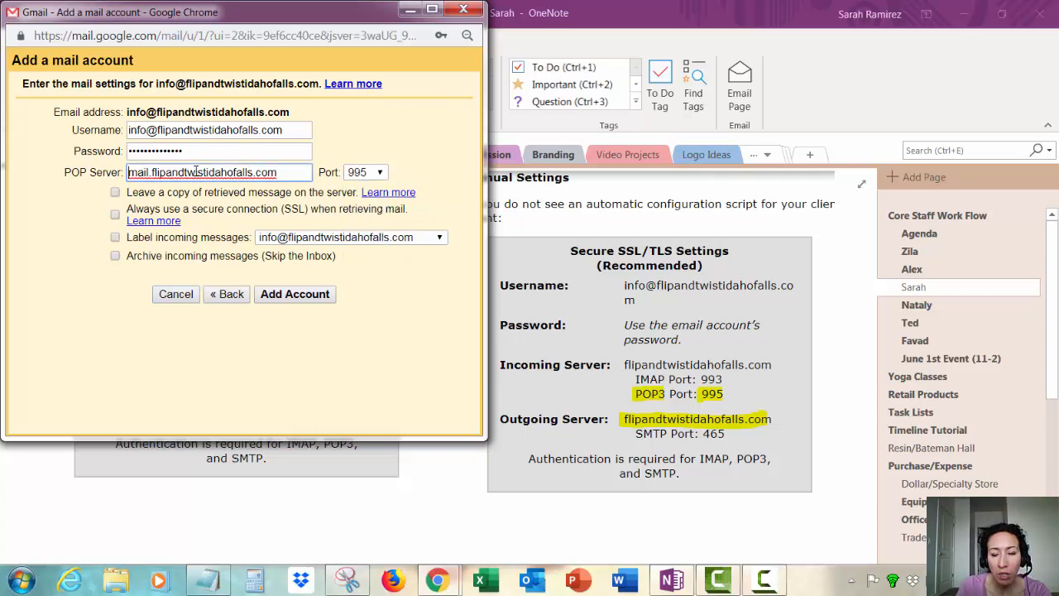
pyautogui.press('Delete')
pyautogui.press('Delete')
pyautogui.press('Delete')
pyautogui.press('Delete')
pyautogui.press('Delete')
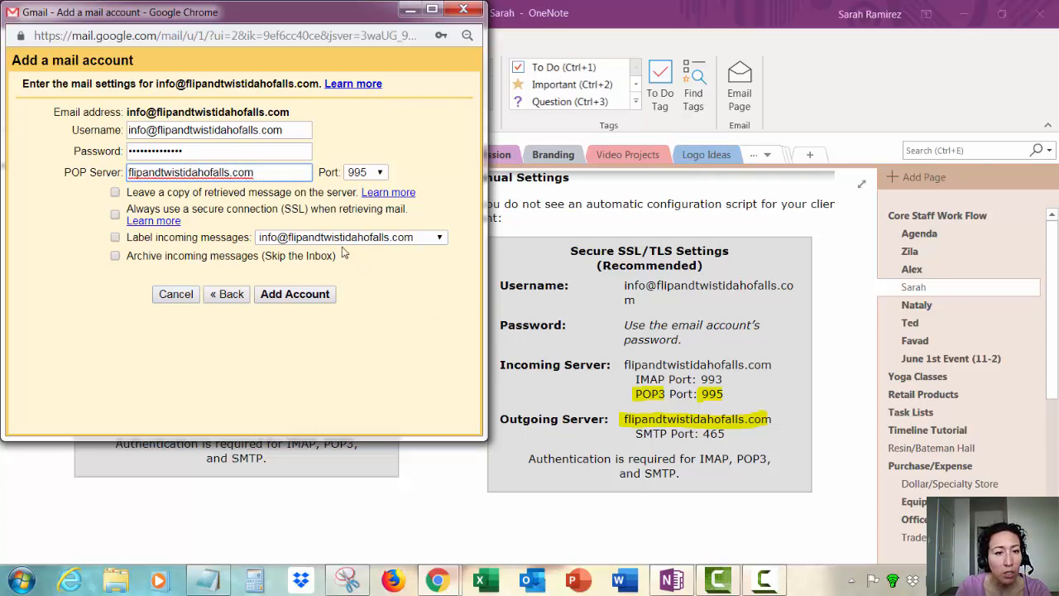
pyautogui.click(115, 193)
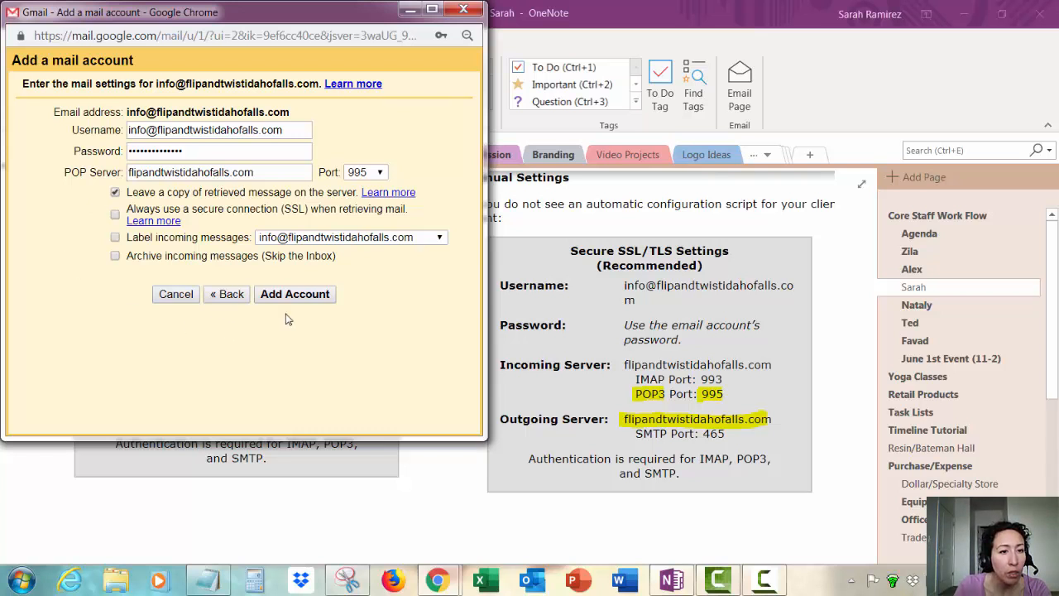
pyautogui.click(729, 121)
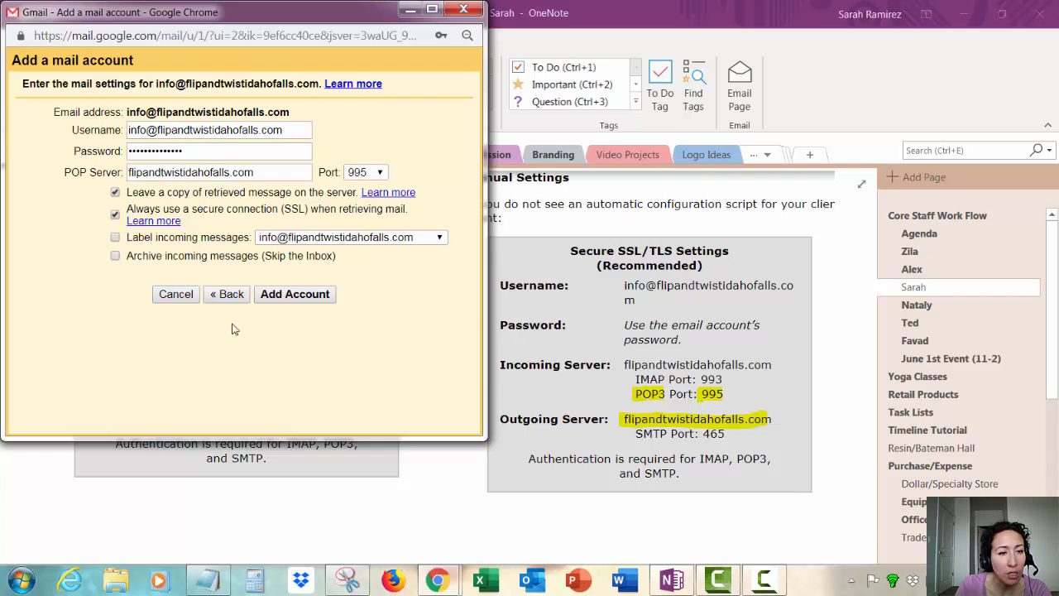
pyautogui.click(304, 302)
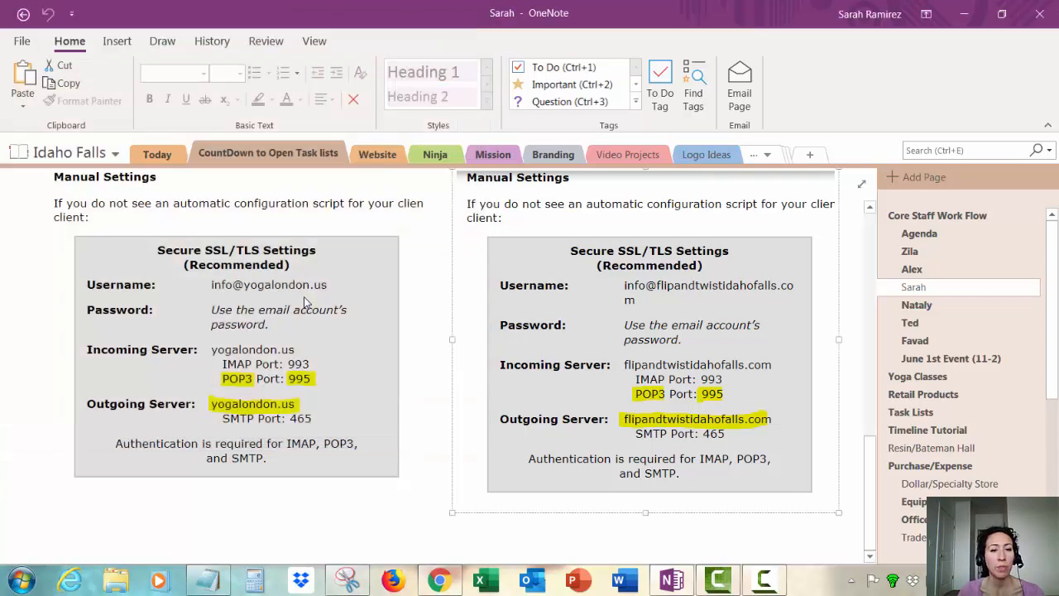
pyautogui.click(963, 25)
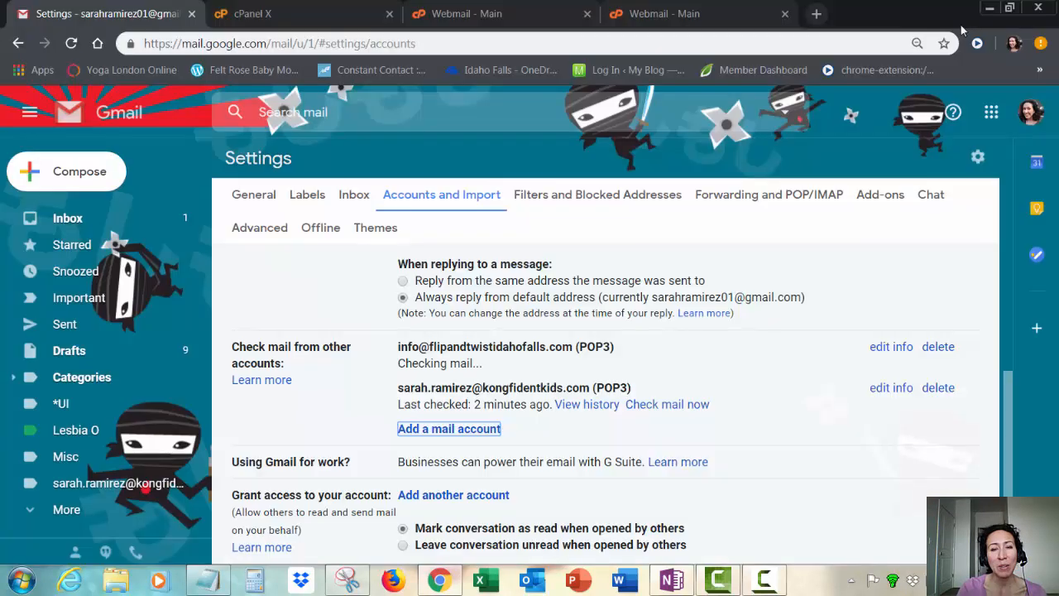
# - Review Accounts and Import: sending over SSL port 465 and 4 mails fetched by the POP3 account
pyautogui.click(88, 221)
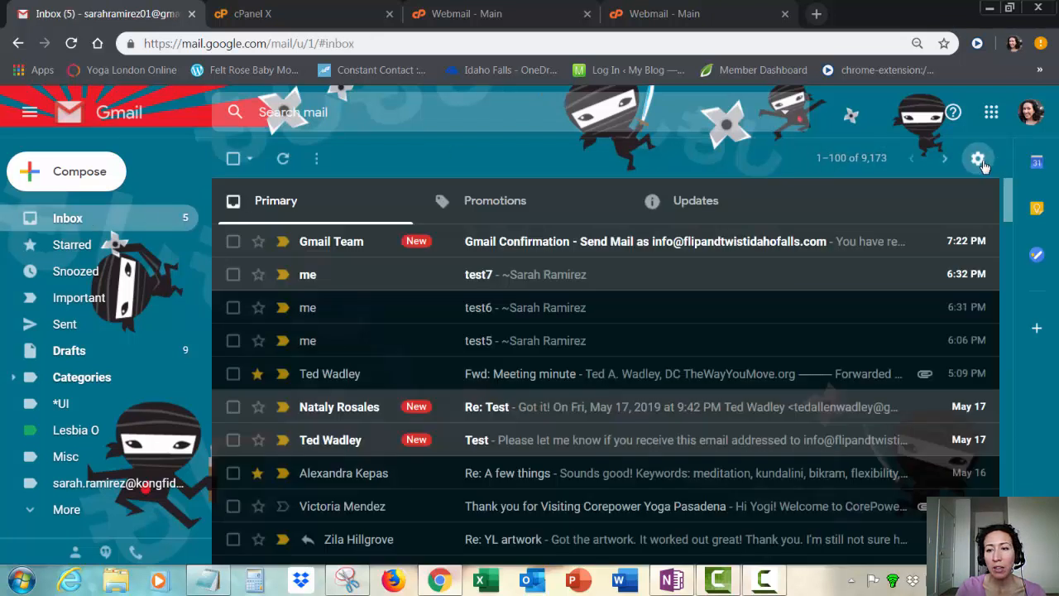
pyautogui.click(981, 163)
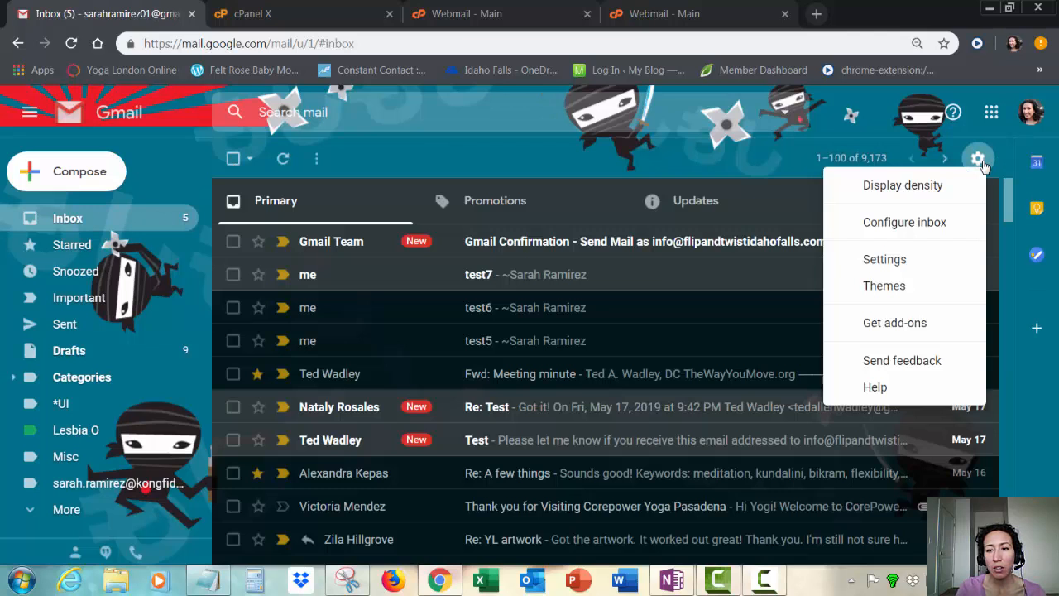
pyautogui.click(913, 263)
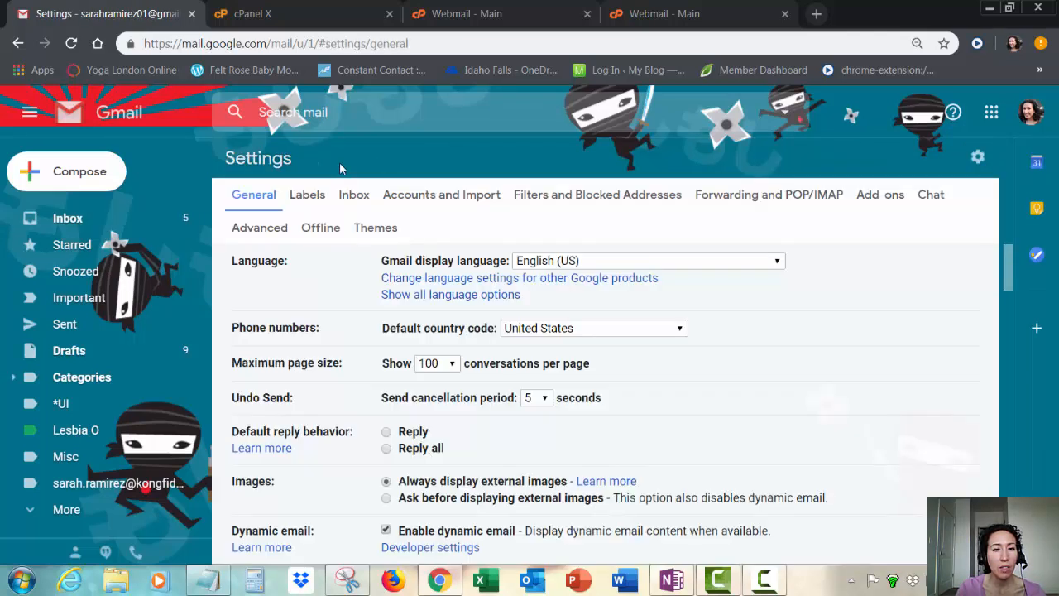
pyautogui.click(425, 197)
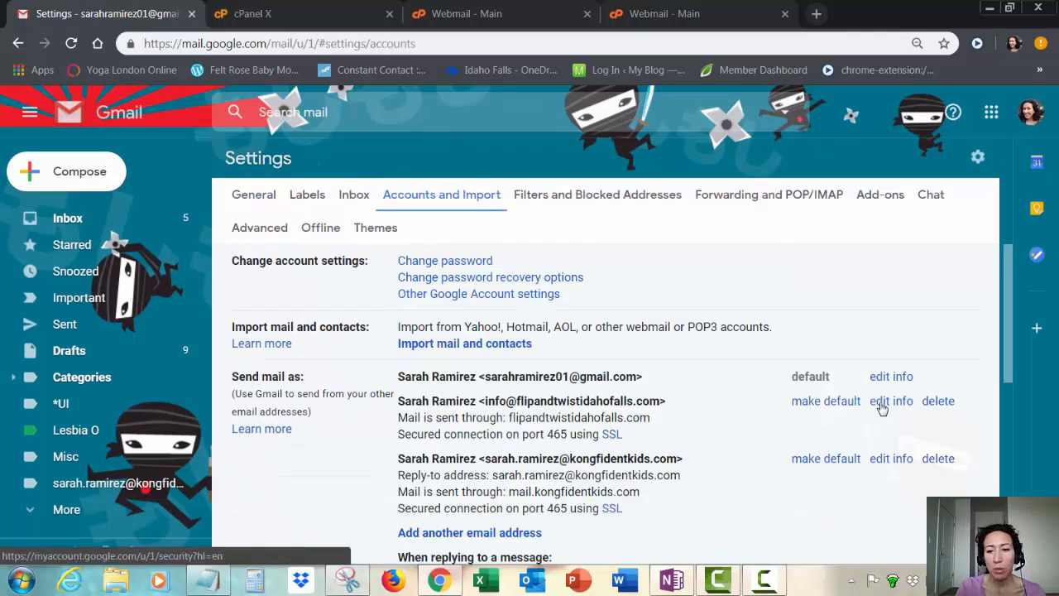
pyautogui.moveTo(1009, 360); pyautogui.dragTo(1007, 535)
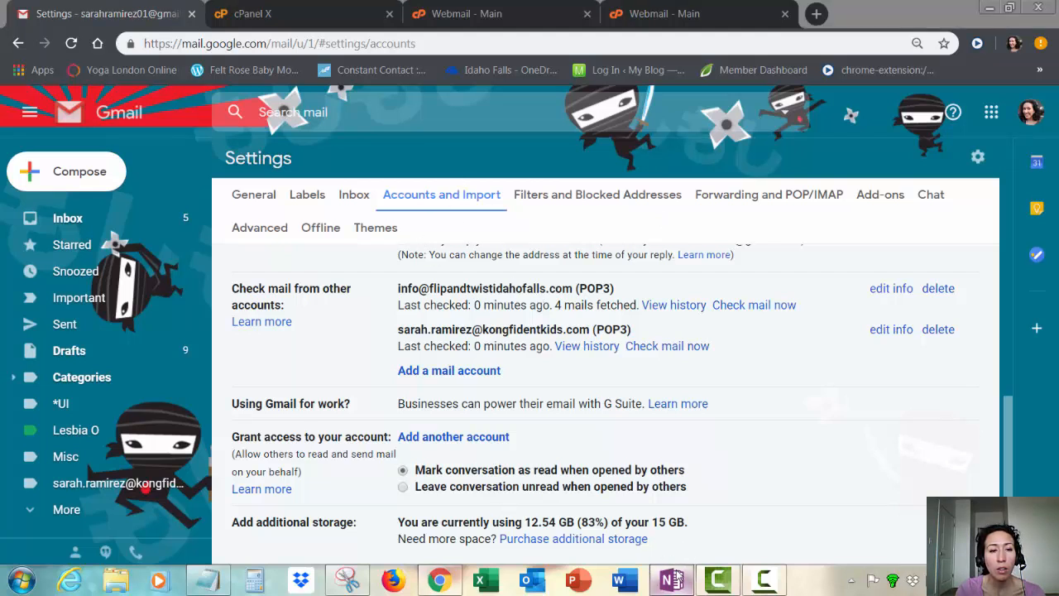
pyautogui.click(672, 579)
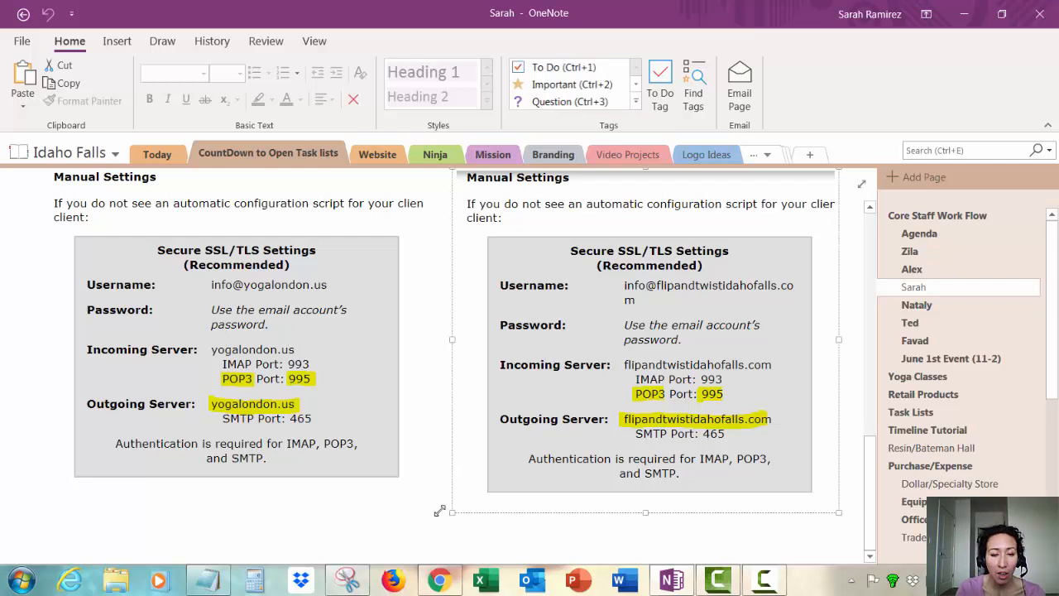
# - Open cPanel for the flipandtwistidahofalls.com hosting account from SiteGround's My Accounts
pyautogui.click(438, 579)
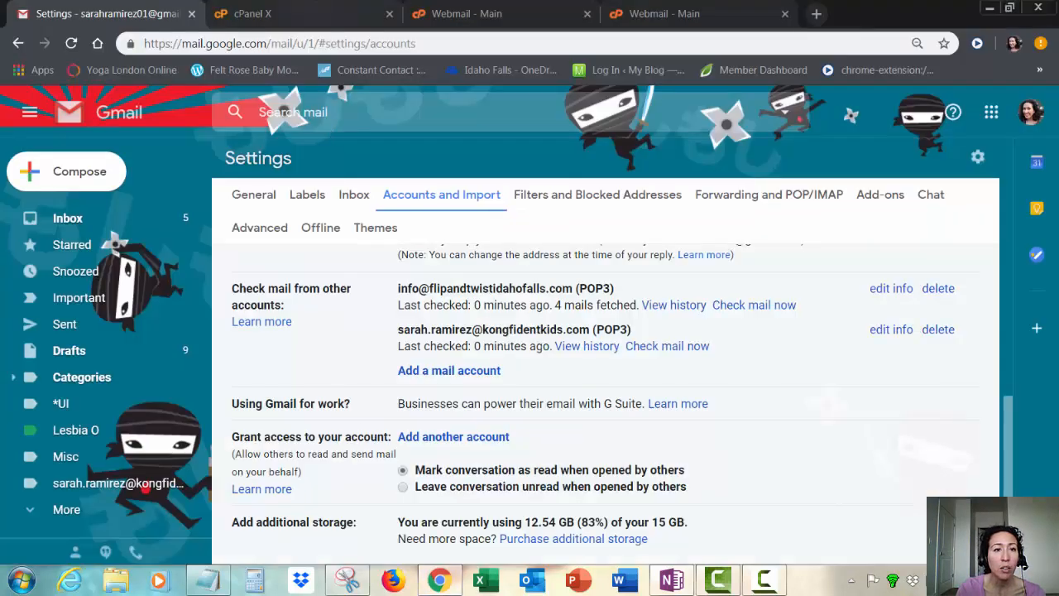
pyautogui.click(311, 8)
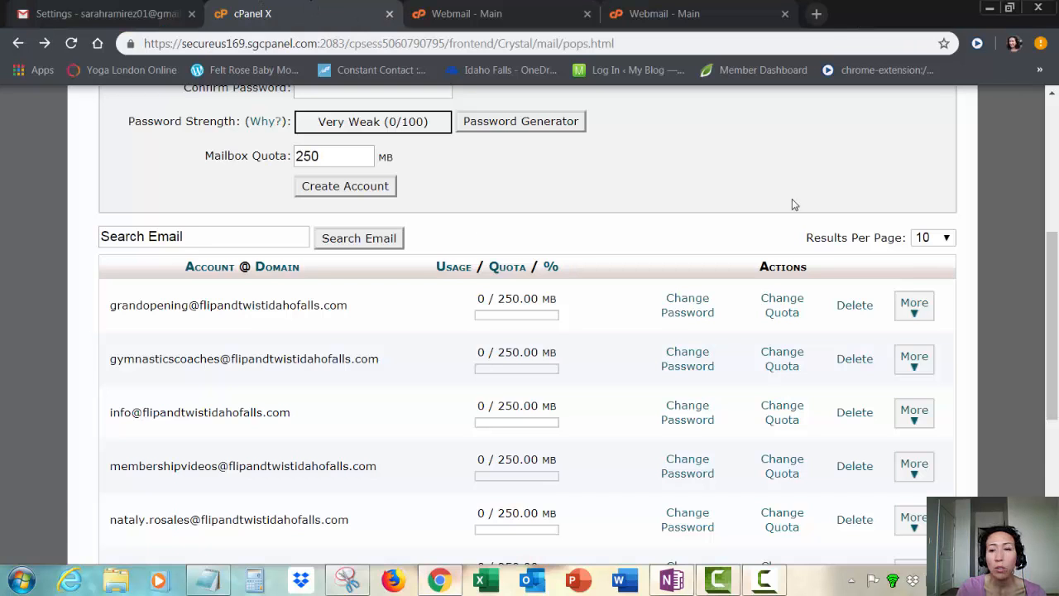
pyautogui.click(1051, 146)
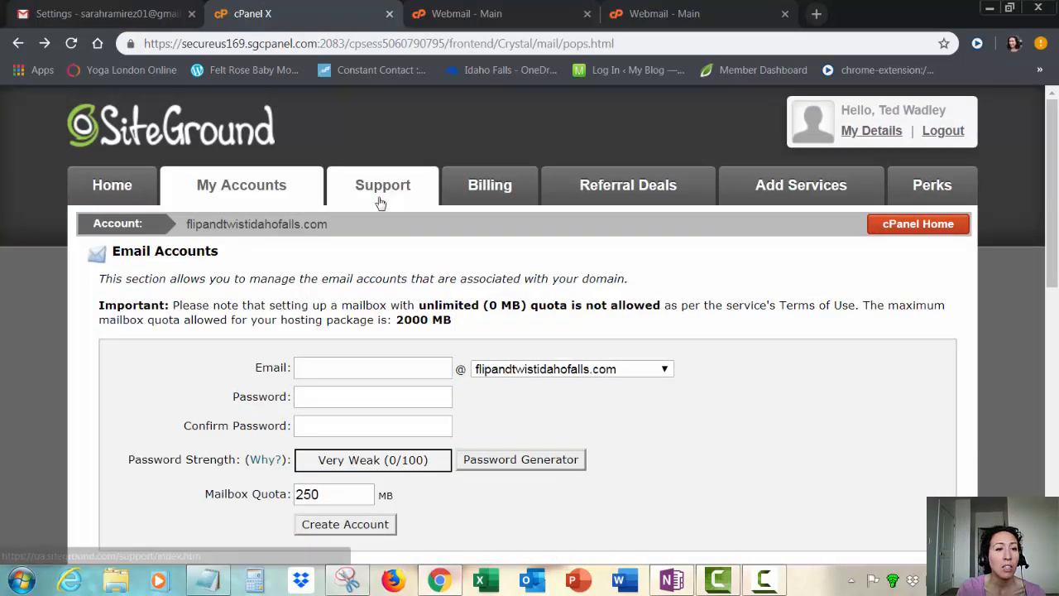
pyautogui.click(221, 203)
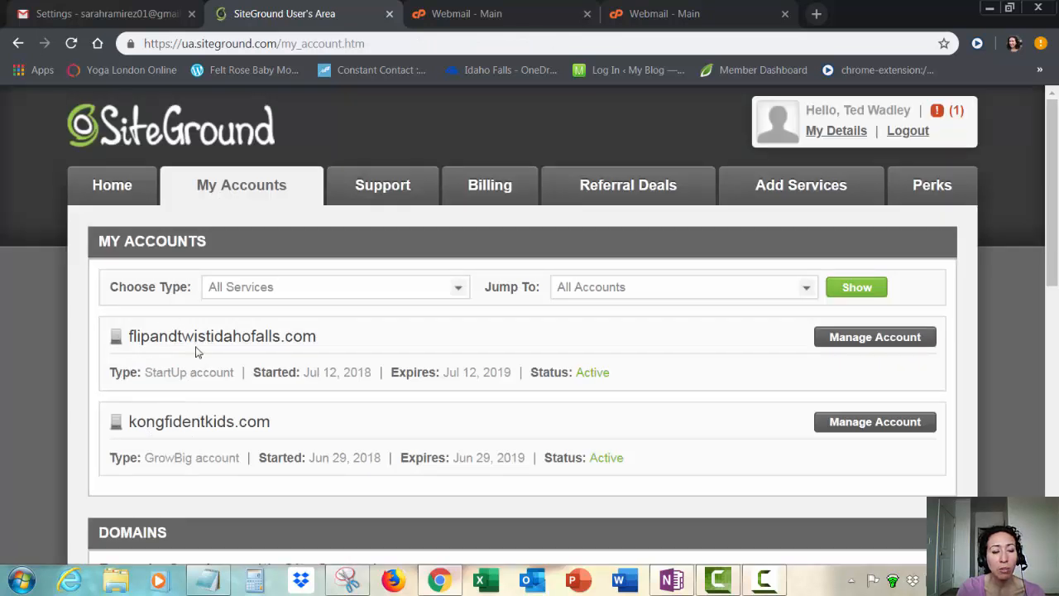
pyautogui.click(862, 339)
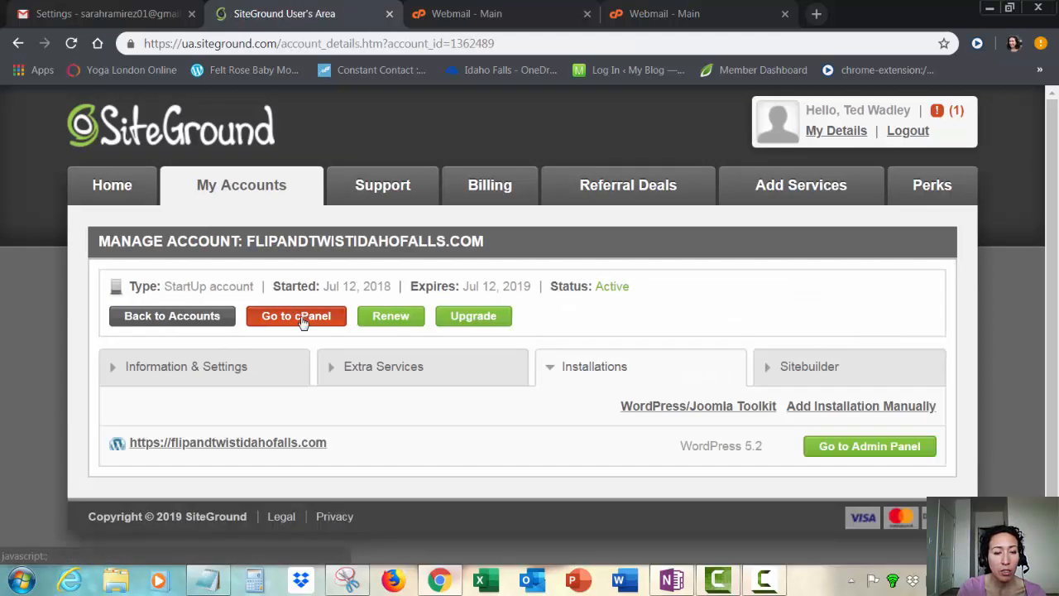
pyautogui.click(303, 312)
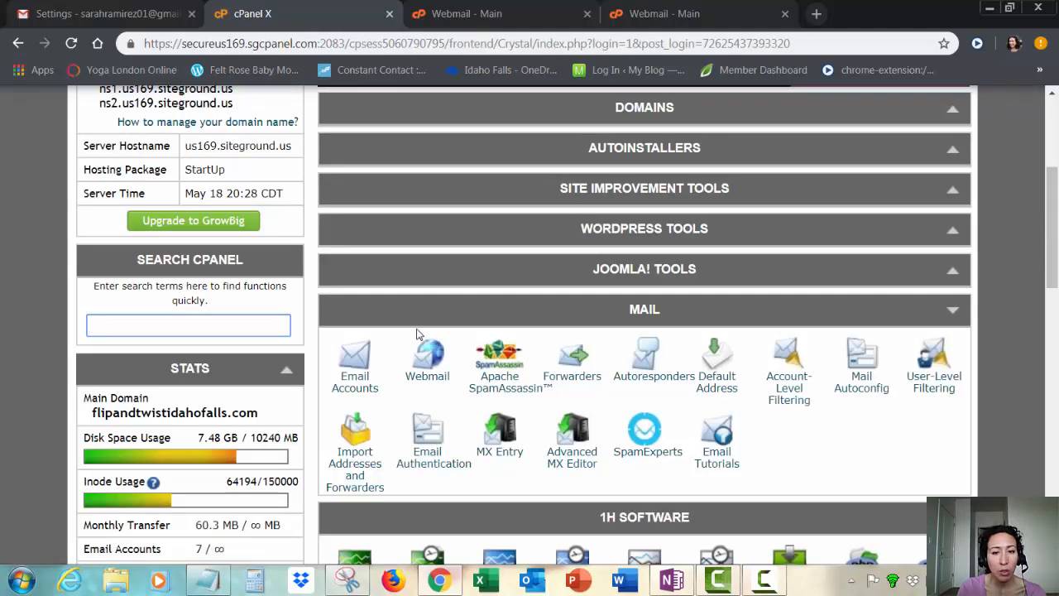
# - Review the seven flipandtwistidahofalls.com mailboxes in Email Accounts, then return to My Accounts
pyautogui.click(371, 379)
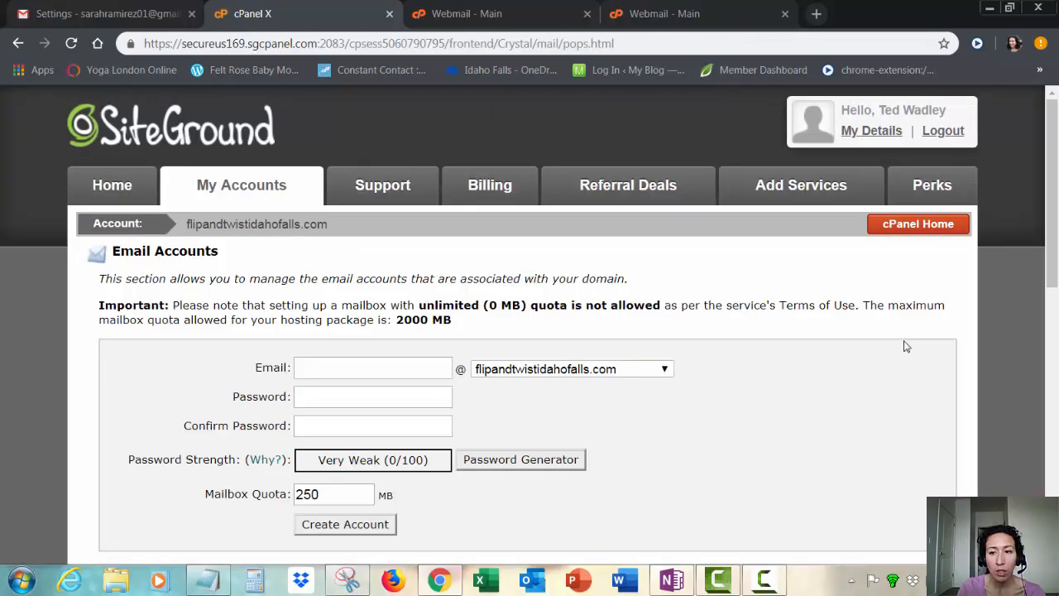
pyautogui.moveTo(1051, 257); pyautogui.dragTo(1056, 448)
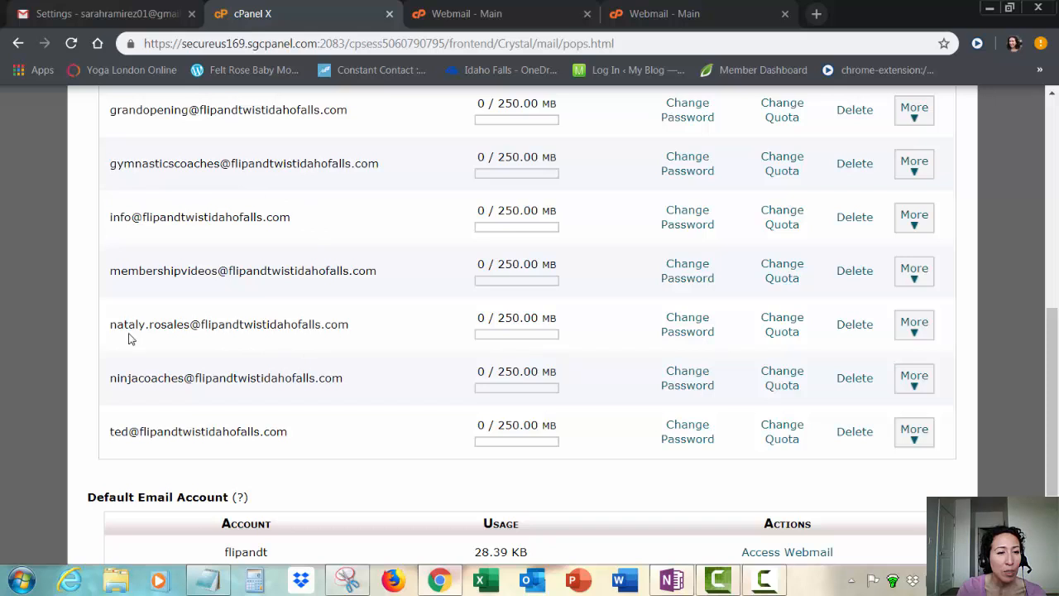
pyautogui.moveTo(107, 332); pyautogui.dragTo(303, 331)
pyautogui.scroll(10, 405, 223)
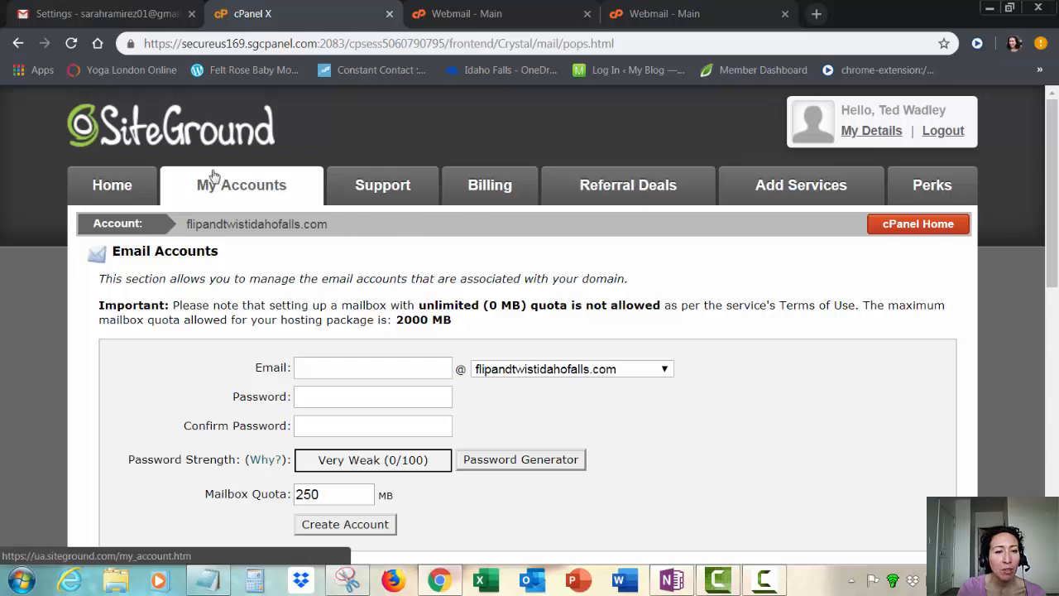
pyautogui.click(209, 176)
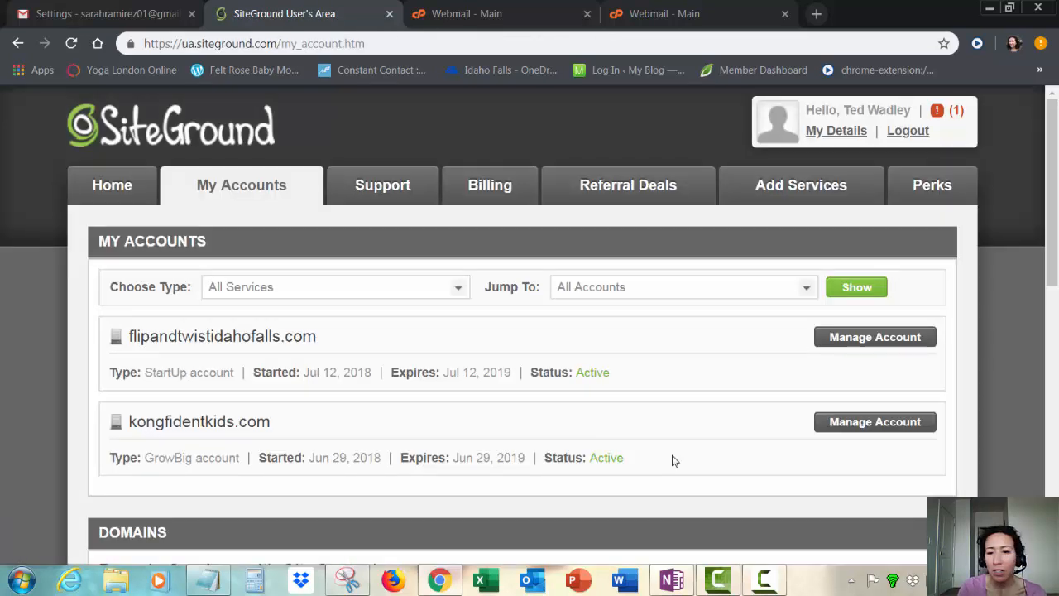
# - Open the Email Accounts page in cPanel for the kongfidentkids.com hosting account
pyautogui.click(878, 424)
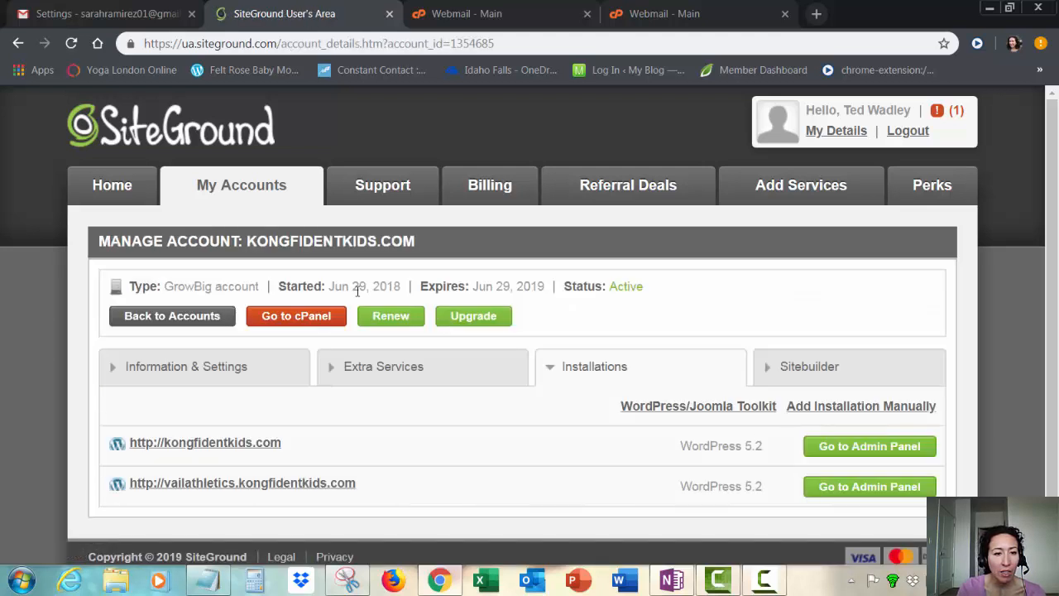
pyautogui.click(322, 323)
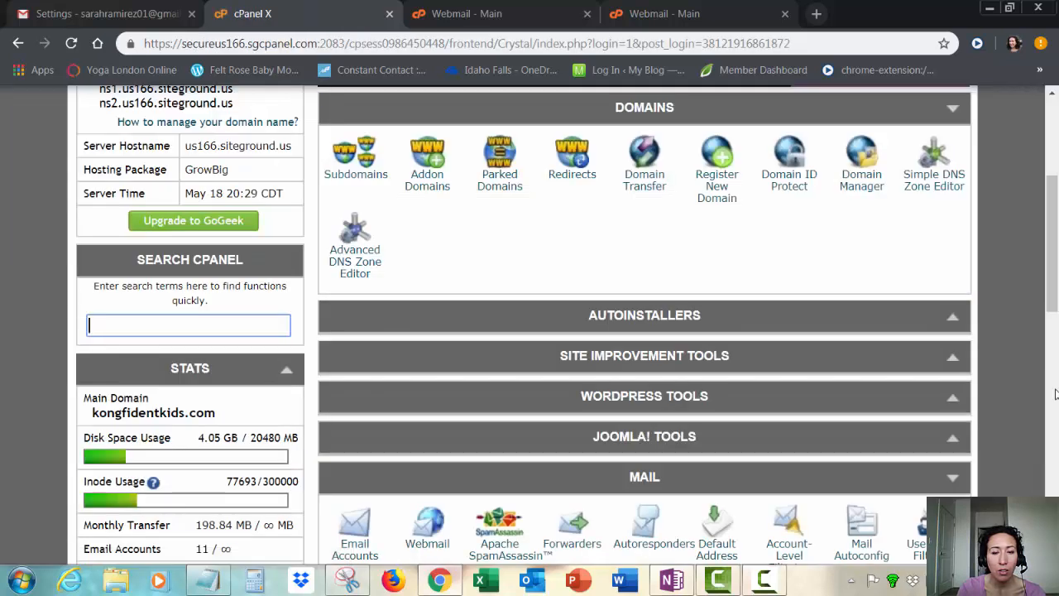
pyautogui.scroll(-5, 1055, 393)
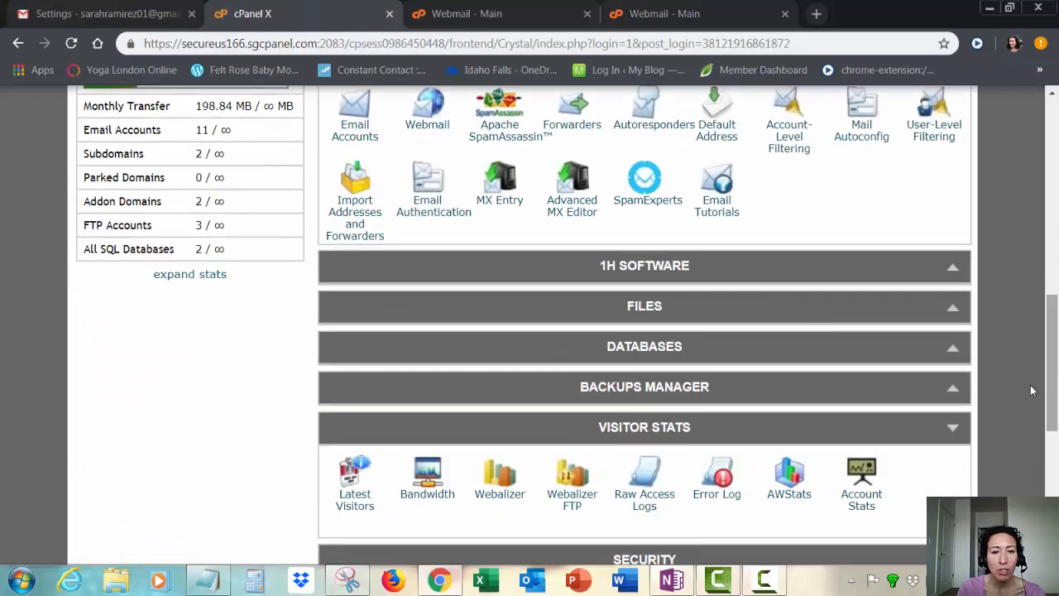
pyautogui.click(356, 136)
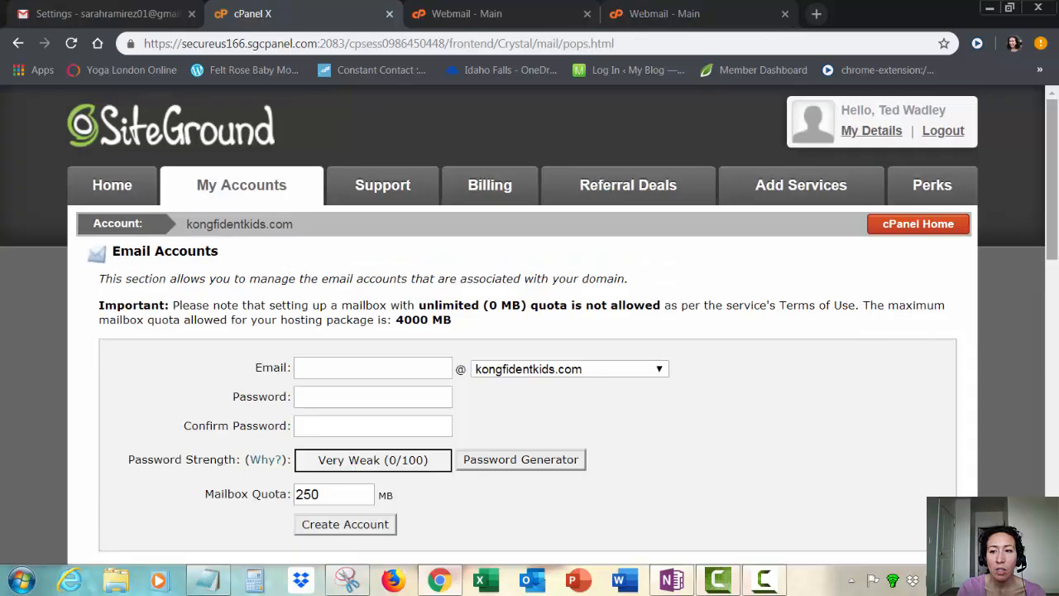
pyautogui.moveTo(1051, 176); pyautogui.dragTo(1054, 281)
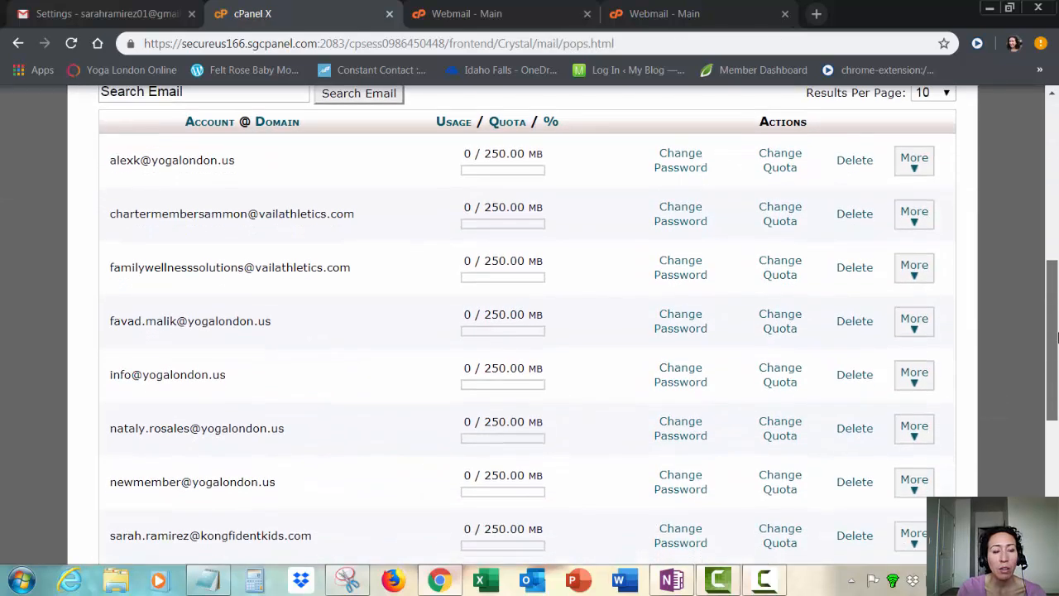
pyautogui.scroll(-1, 1055, 275)
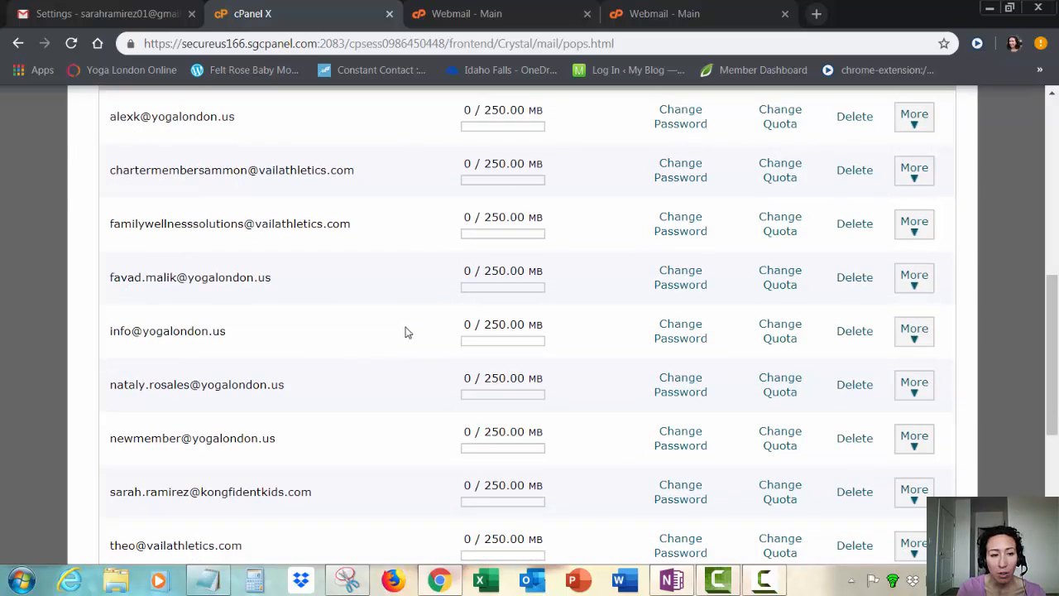
# - Show the manual mail client settings for the yogalondon.us info mailbox and compare them in OneNote
pyautogui.click(913, 335)
pyautogui.click(930, 396)
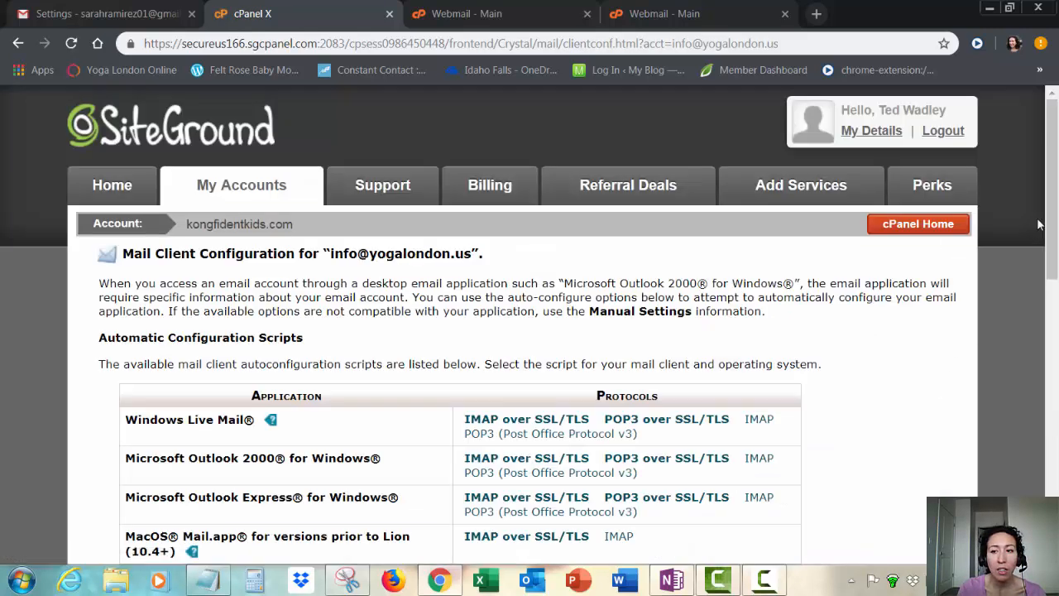
pyautogui.scroll(-6, 312, 327)
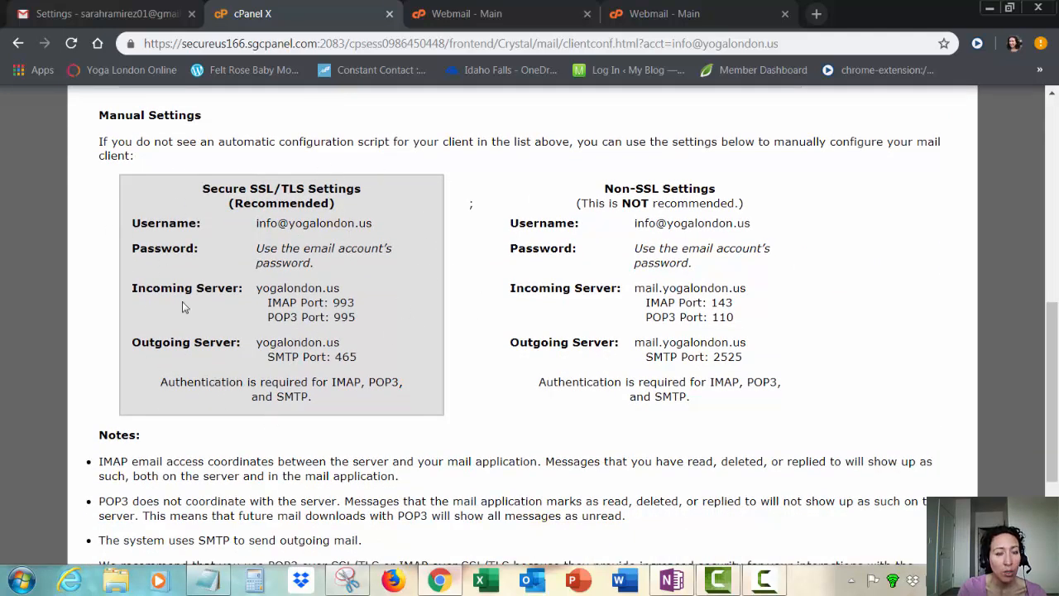
pyautogui.click(671, 579)
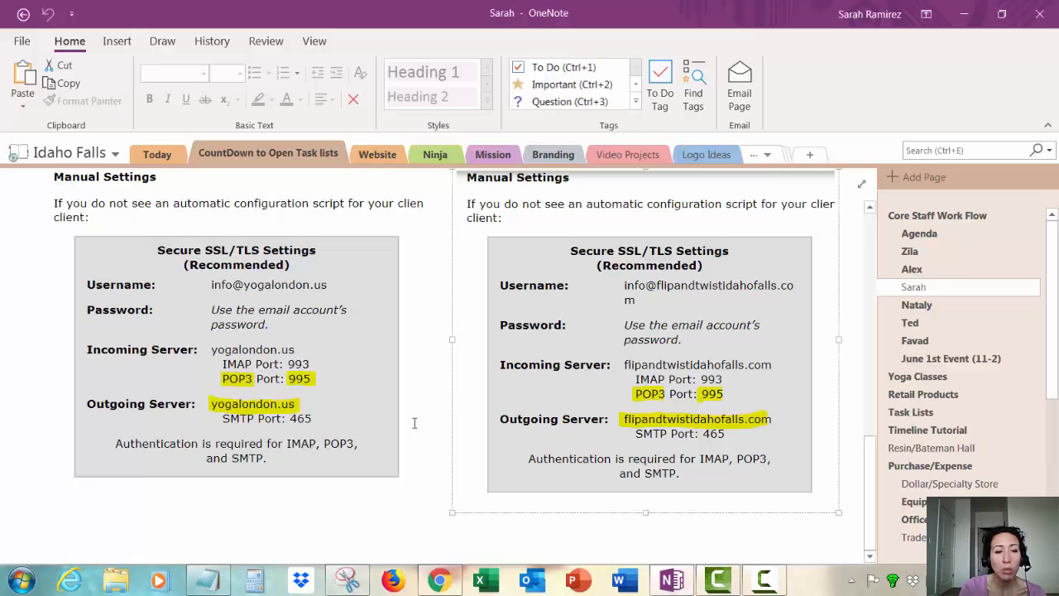